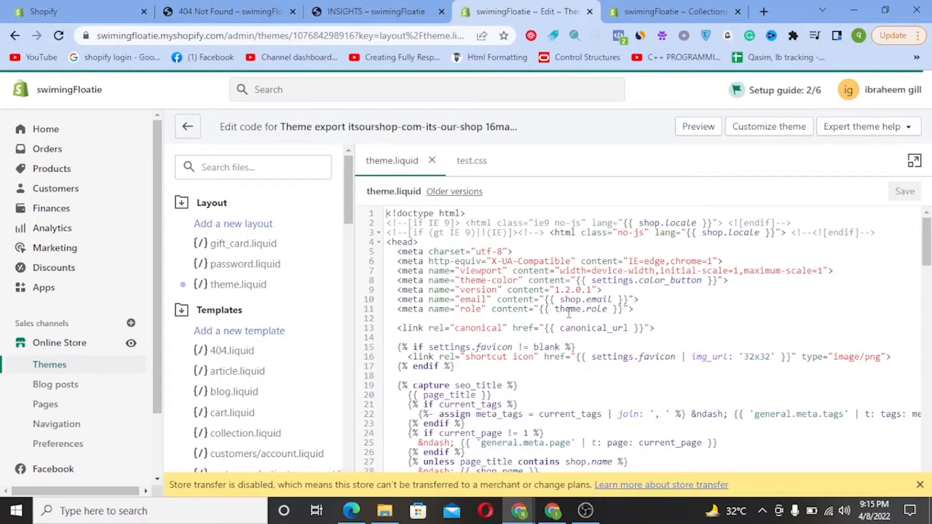
# Collapse the theme's Layout folder, view the storefront's home page, and look through the files in the Templates folder
pyautogui.click(186, 207)
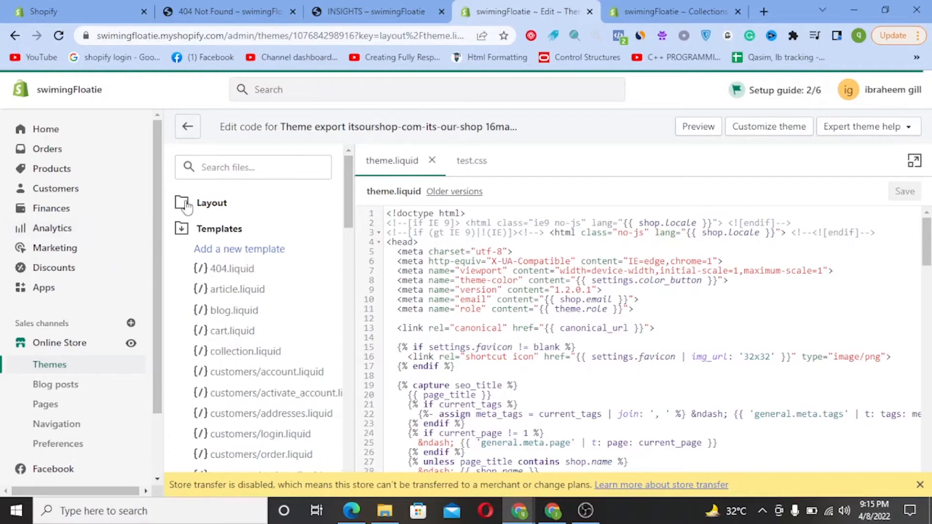
pyautogui.click(368, 6)
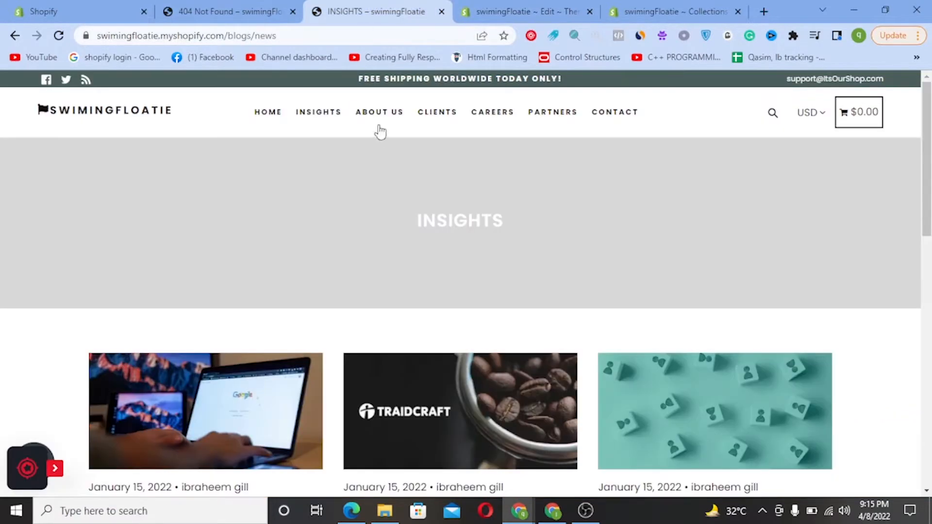
pyautogui.click(263, 115)
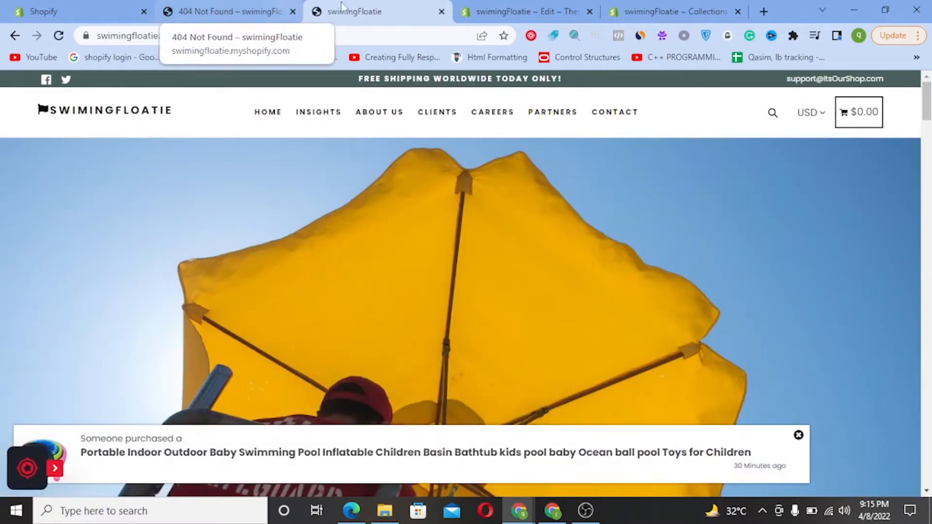
pyautogui.click(524, 6)
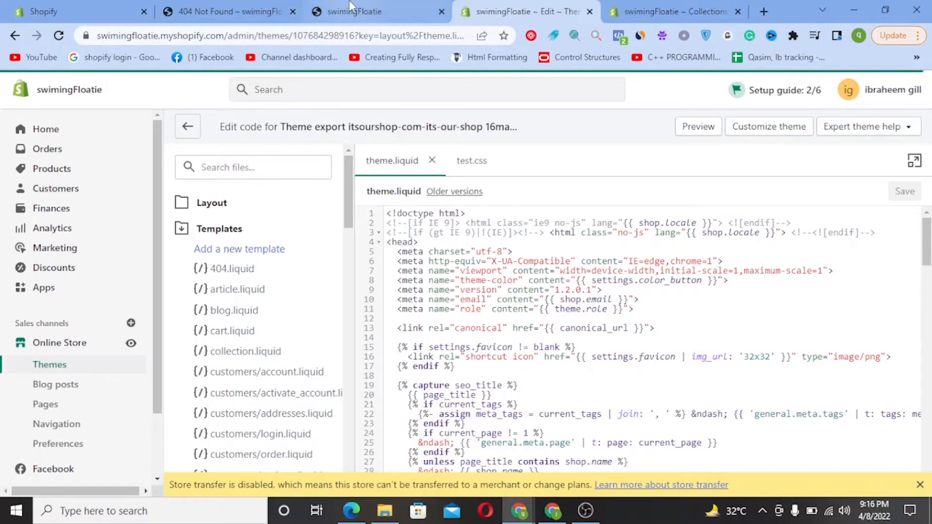
pyautogui.click(239, 6)
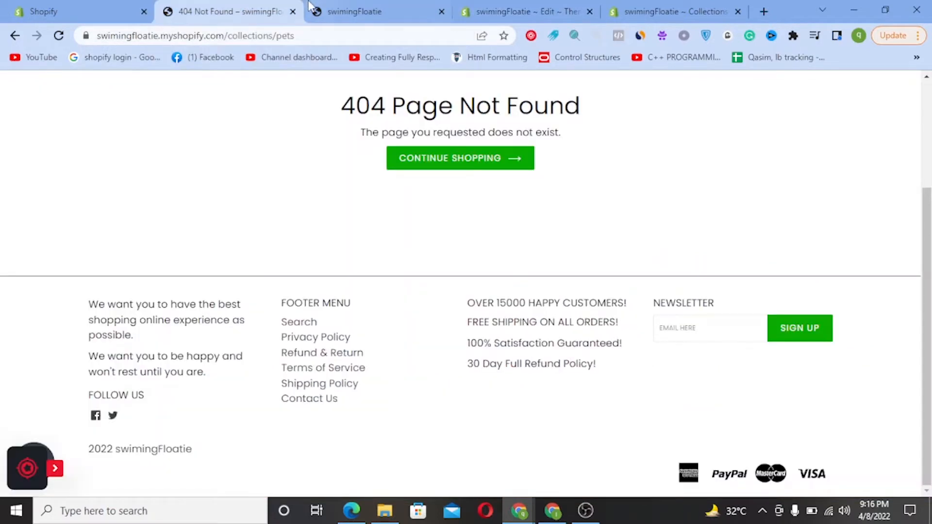
pyautogui.click(354, 6)
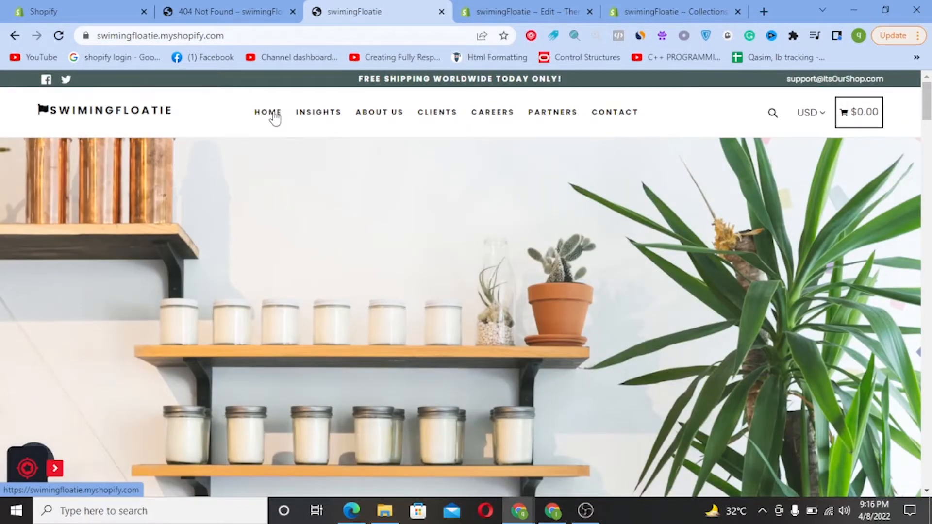
pyautogui.click(275, 117)
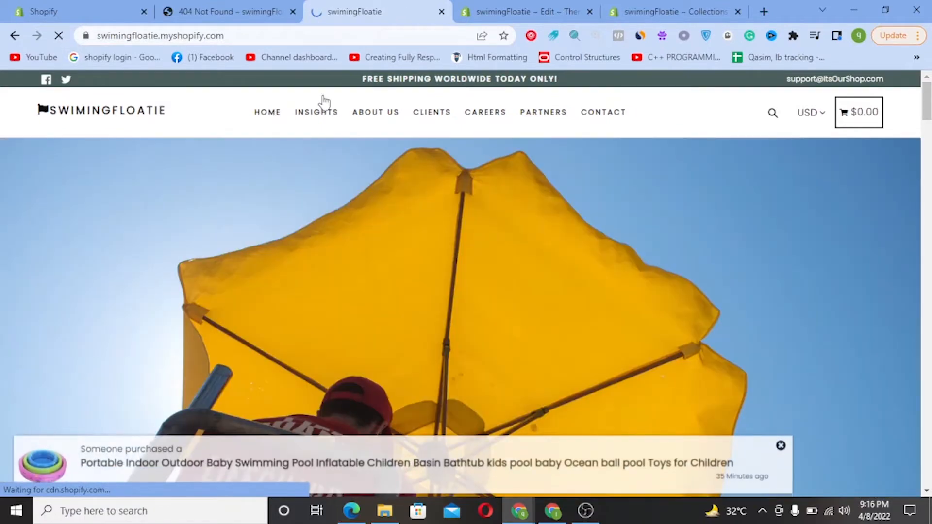
pyautogui.click(558, 10)
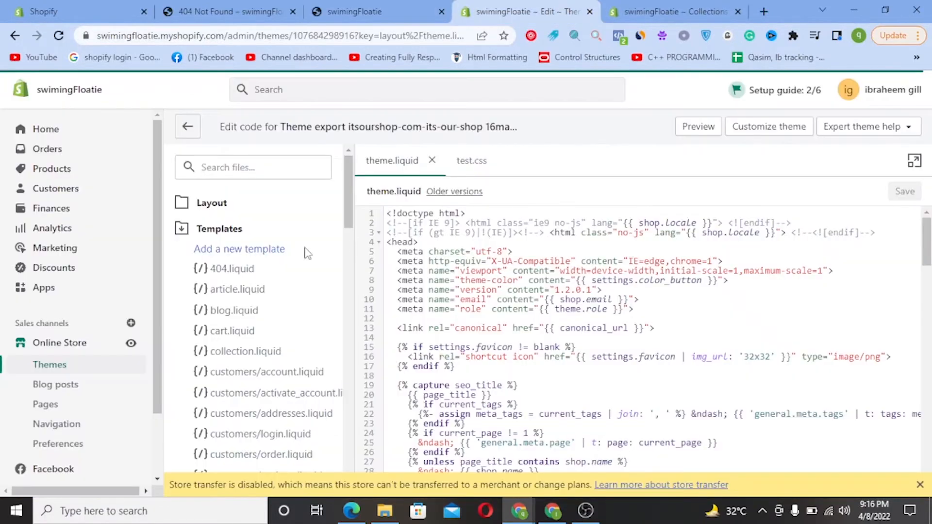
pyautogui.scroll(-5, 252, 324)
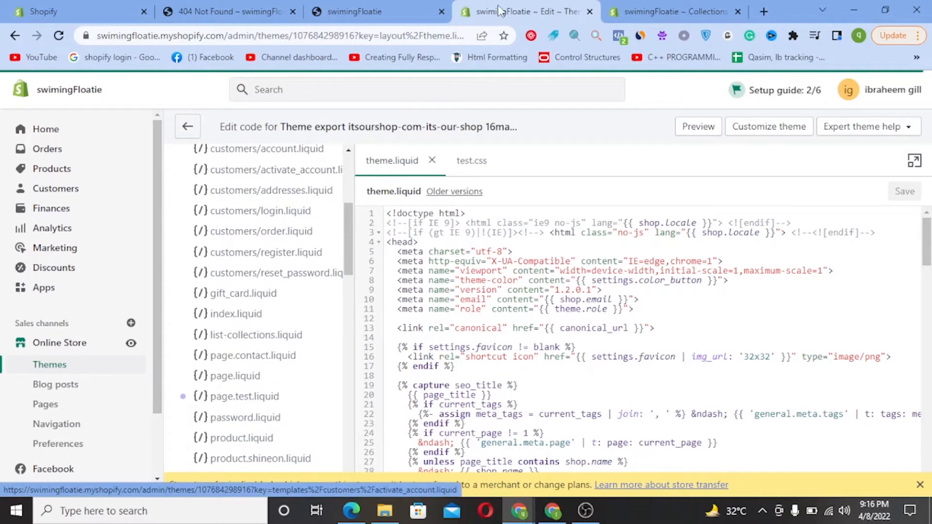
# View the storefront's About Us page and return to the theme's template list
pyautogui.click(372, 9)
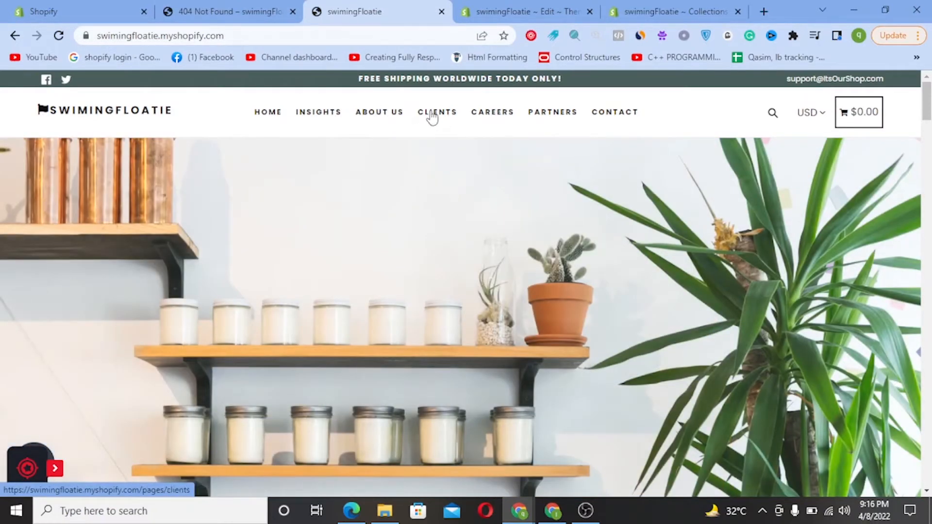
pyautogui.click(396, 114)
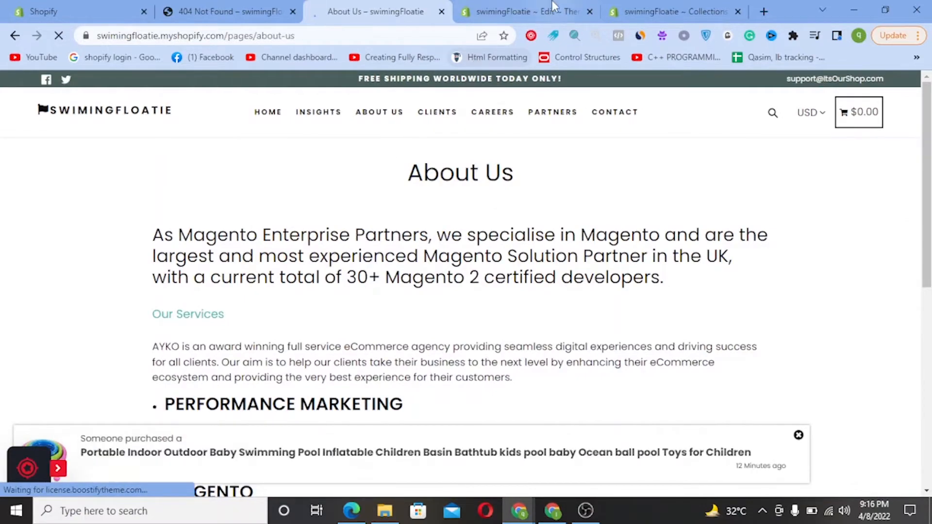
pyautogui.click(561, 9)
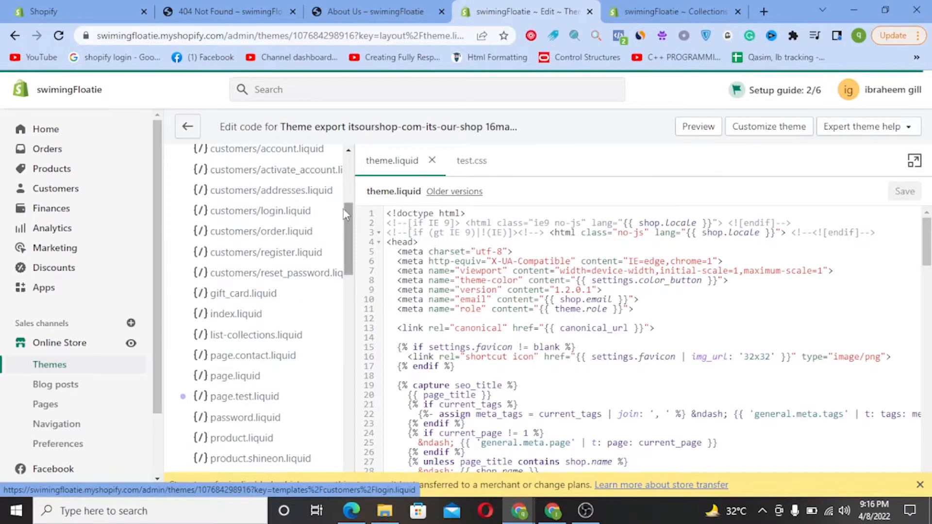
# View the storefront's contact page and examine the page templates in the theme's Templates folder
pyautogui.click(397, 15)
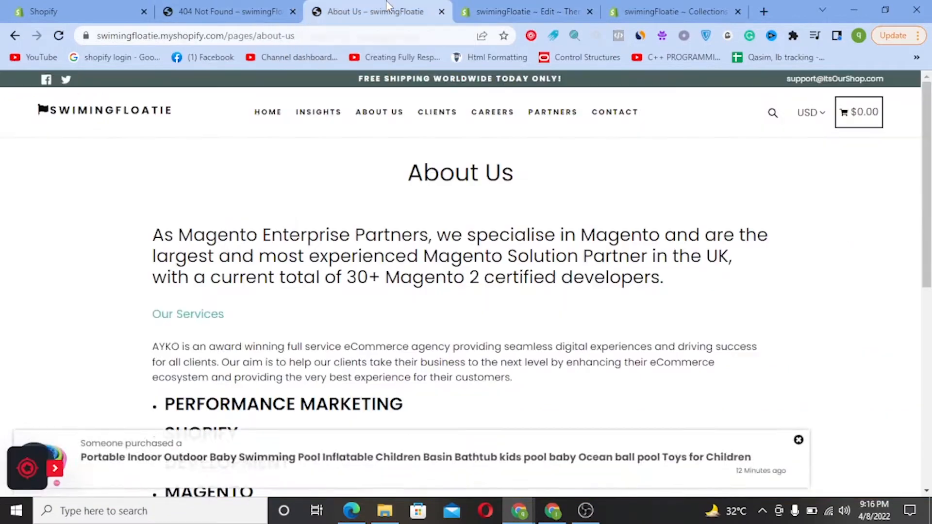
pyautogui.click(611, 114)
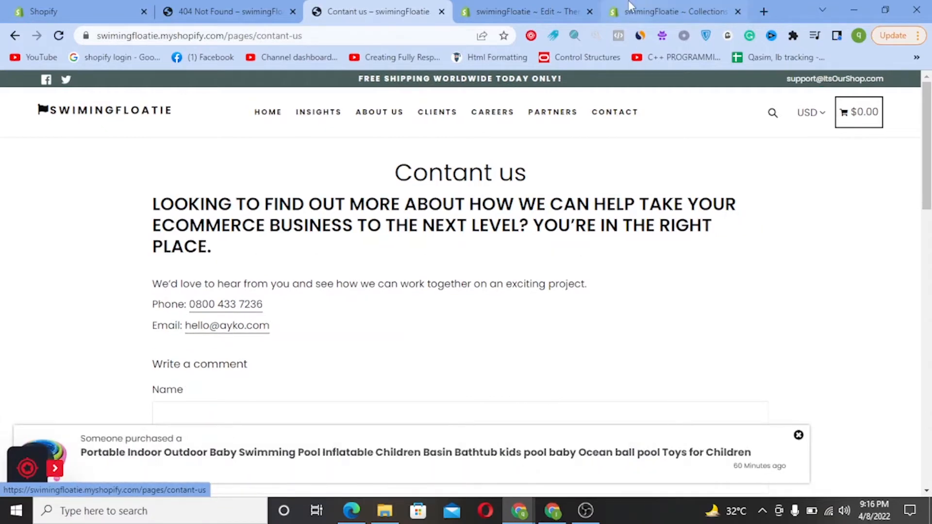
pyautogui.click(524, 12)
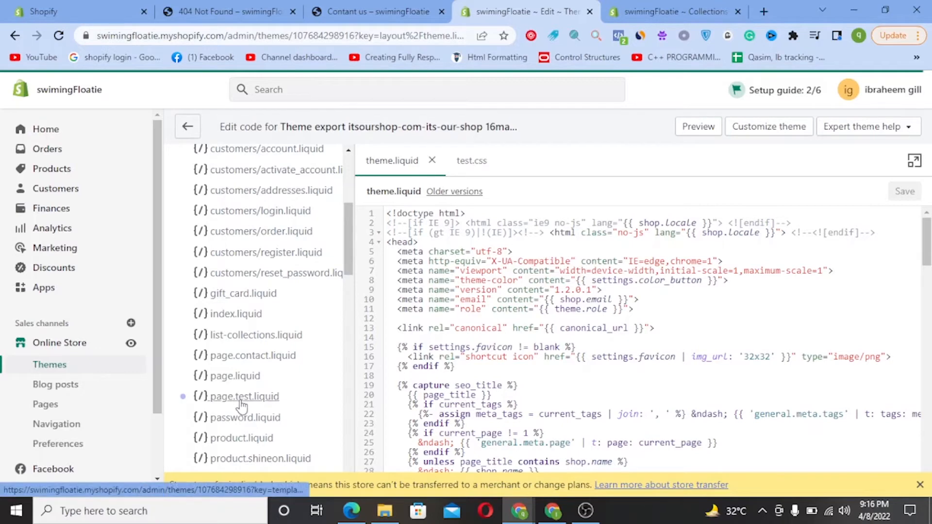
pyautogui.scroll(3, 241, 404)
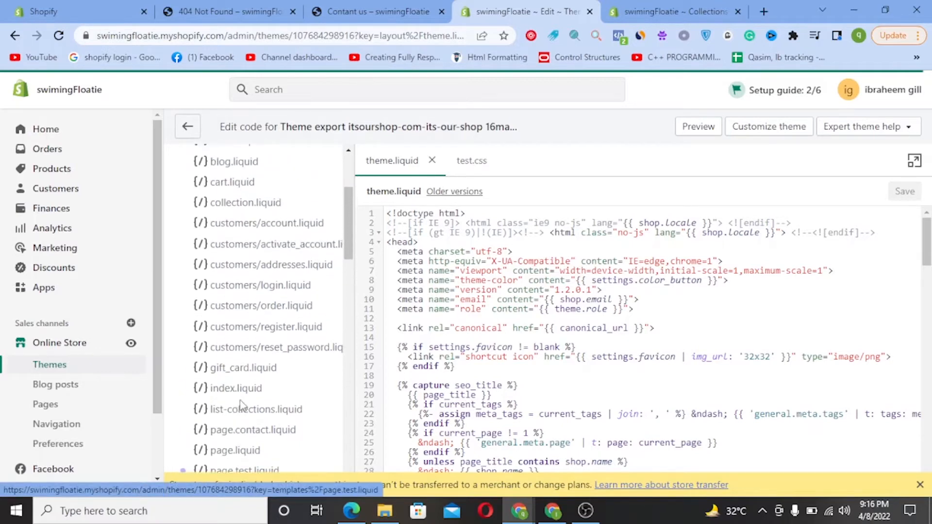
pyautogui.scroll(-5, 242, 404)
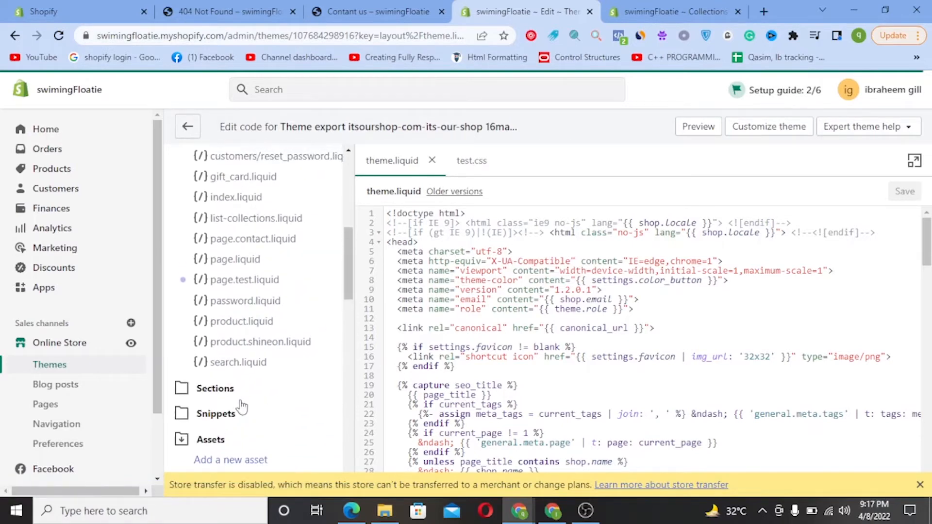
pyautogui.scroll(1, 241, 406)
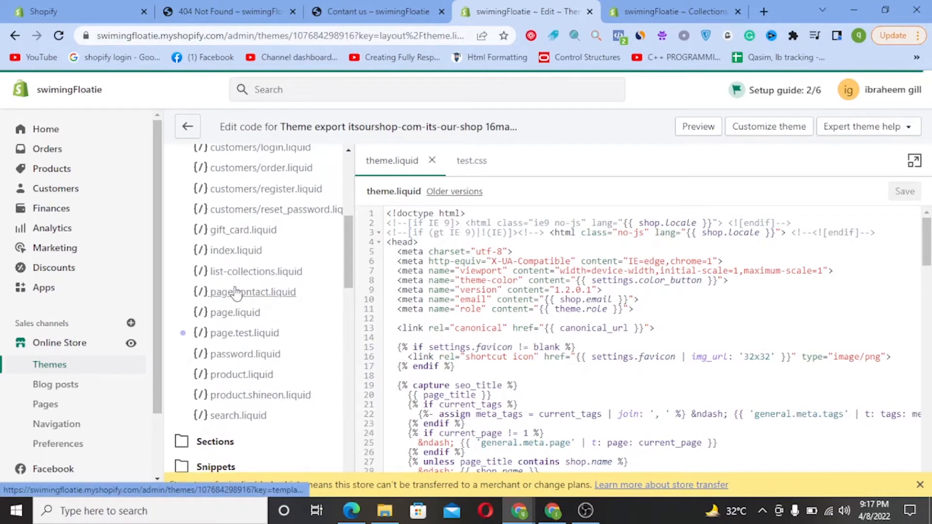
# View the storefront's shopping cart page and look through the theme's template list for the matching cart and collection templates
pyautogui.click(358, 7)
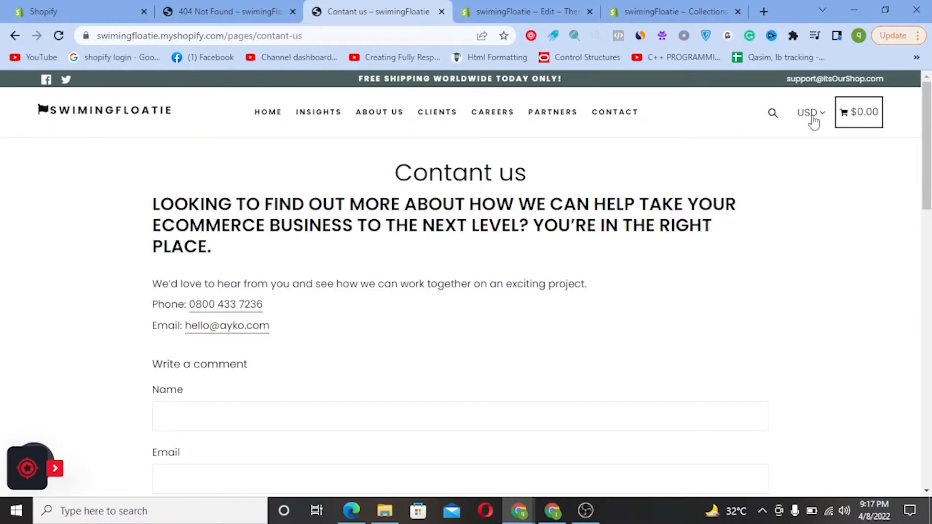
pyautogui.click(860, 116)
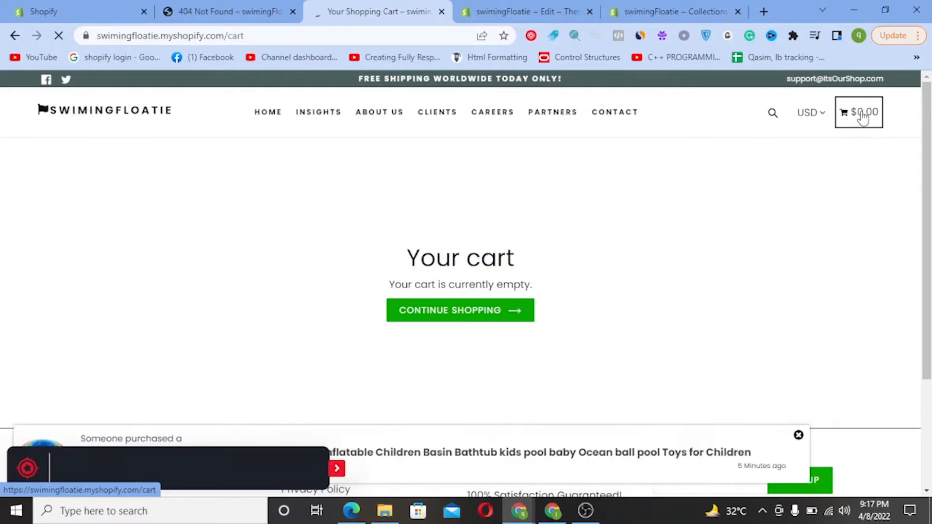
pyautogui.click(564, 8)
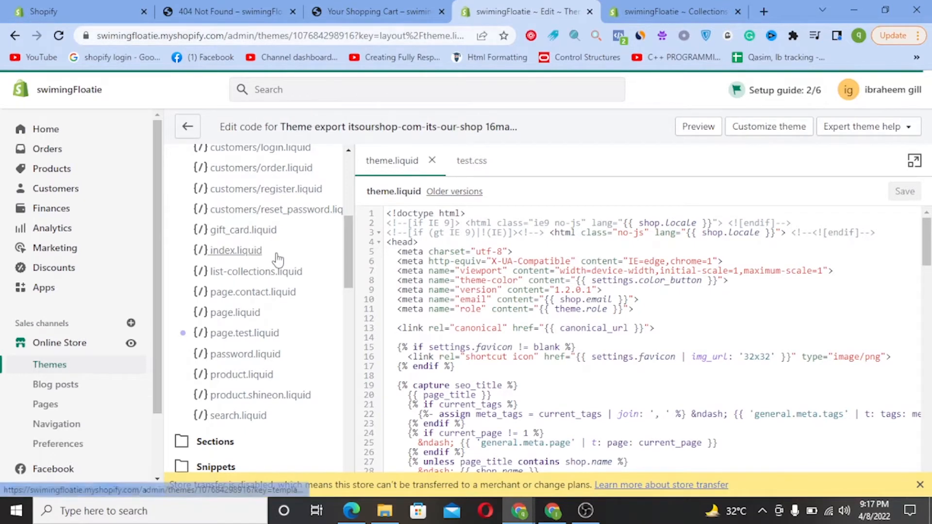
pyautogui.scroll(3, 252, 283)
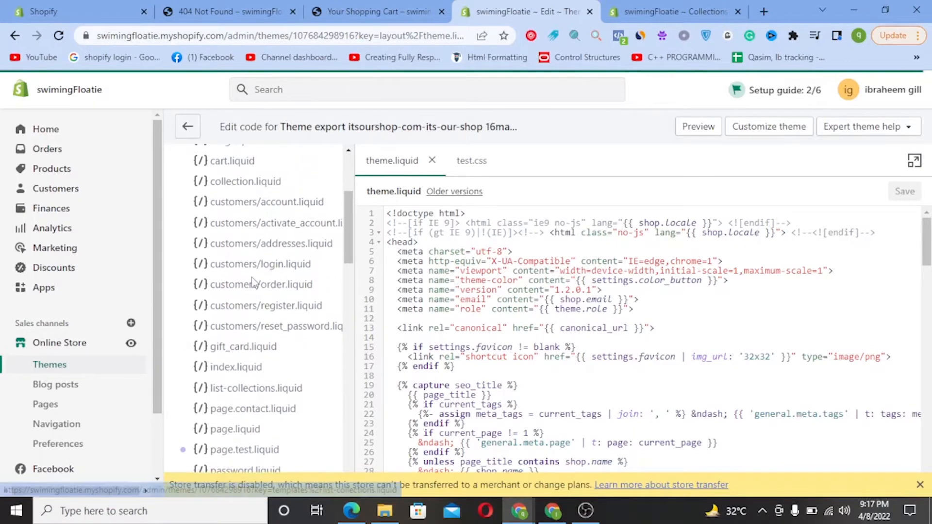
pyautogui.scroll(1, 252, 283)
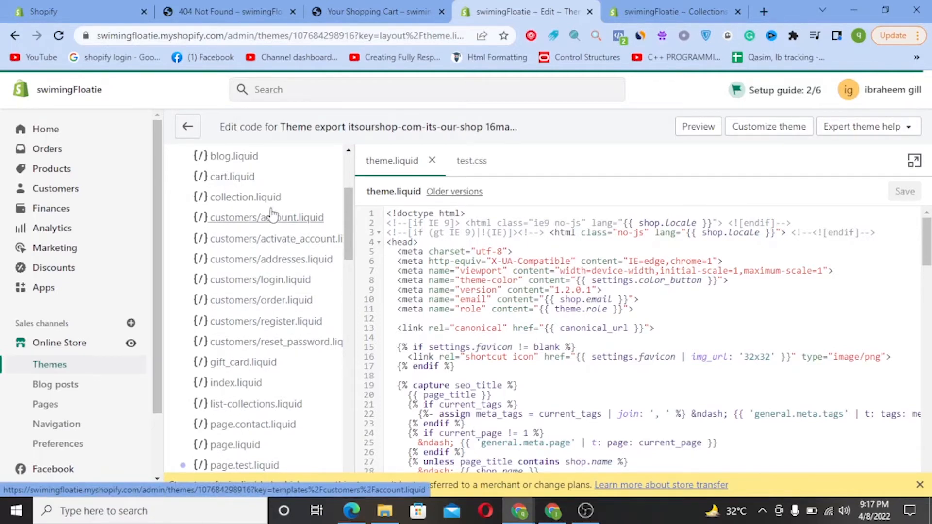
pyautogui.scroll(3, 268, 203)
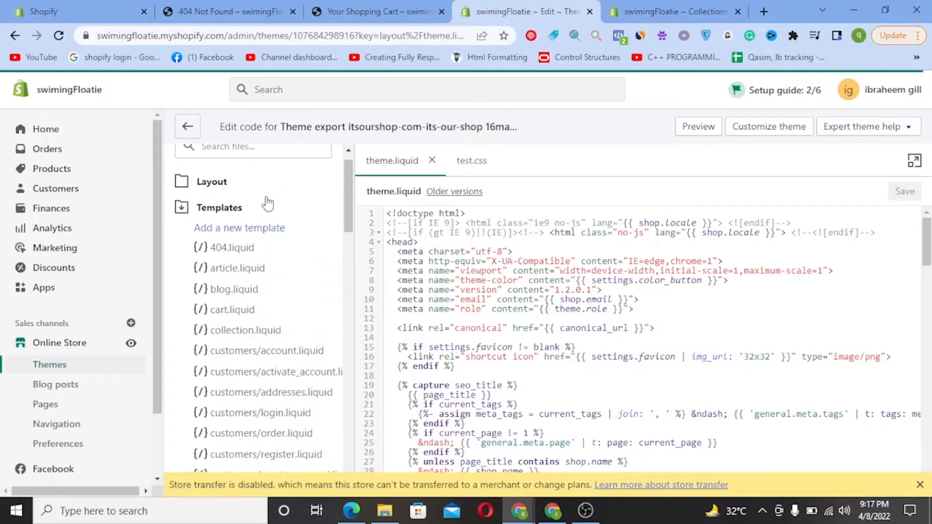
# Examine the page kinds, template types and file name field offered for a new template, and close the dialog without creating one
pyautogui.click(246, 229)
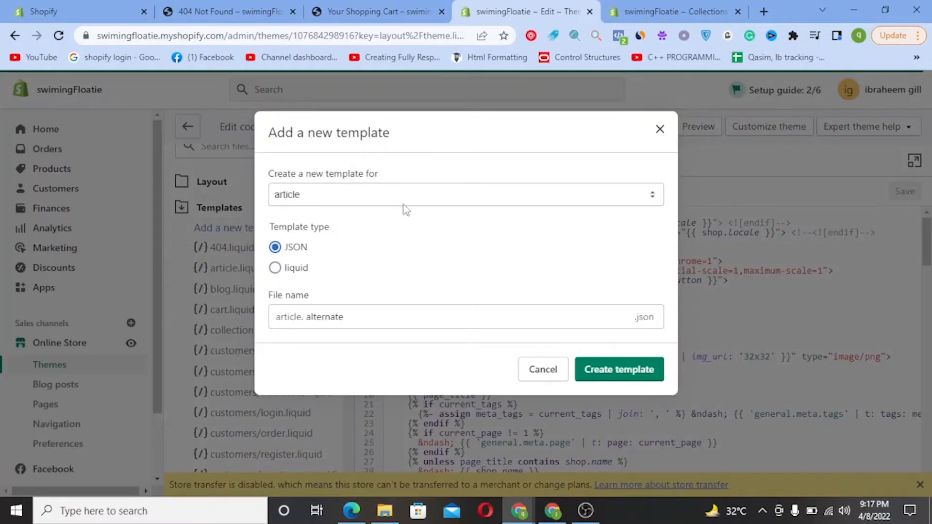
pyautogui.click(625, 199)
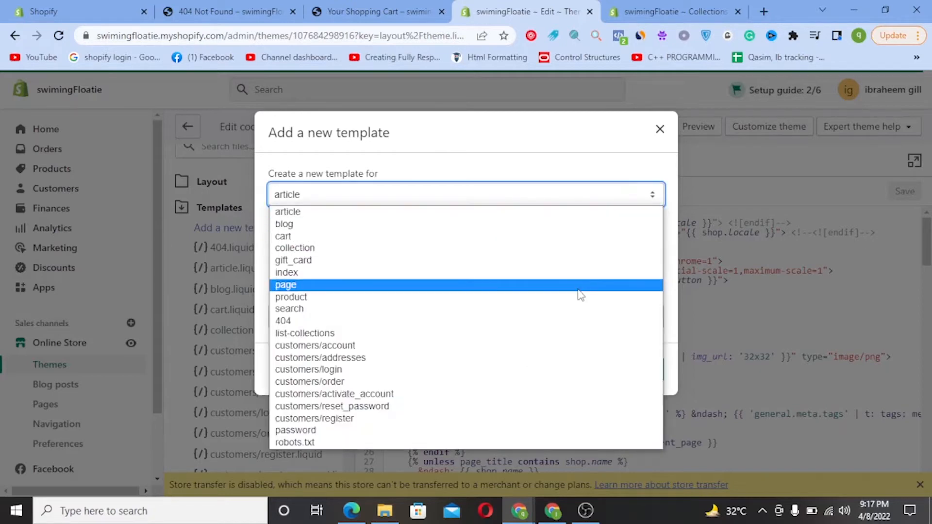
pyautogui.click(562, 191)
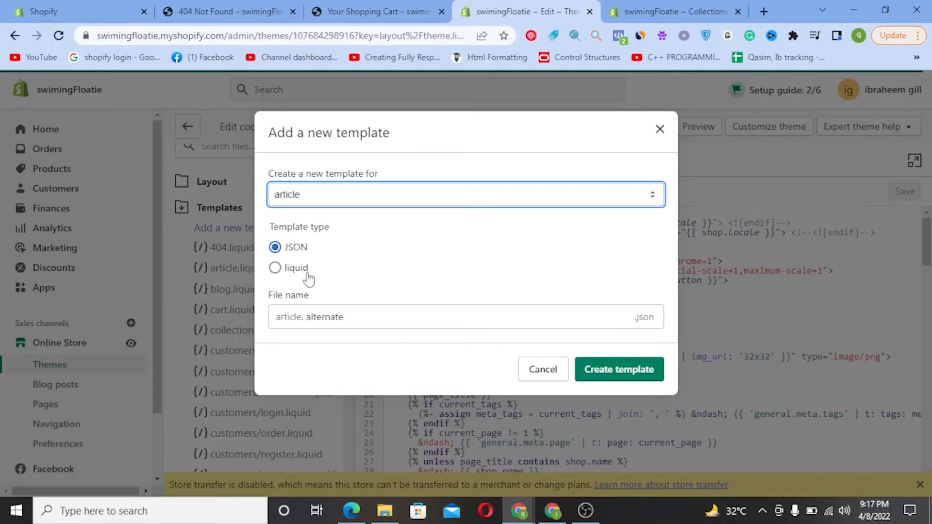
pyautogui.click(325, 316)
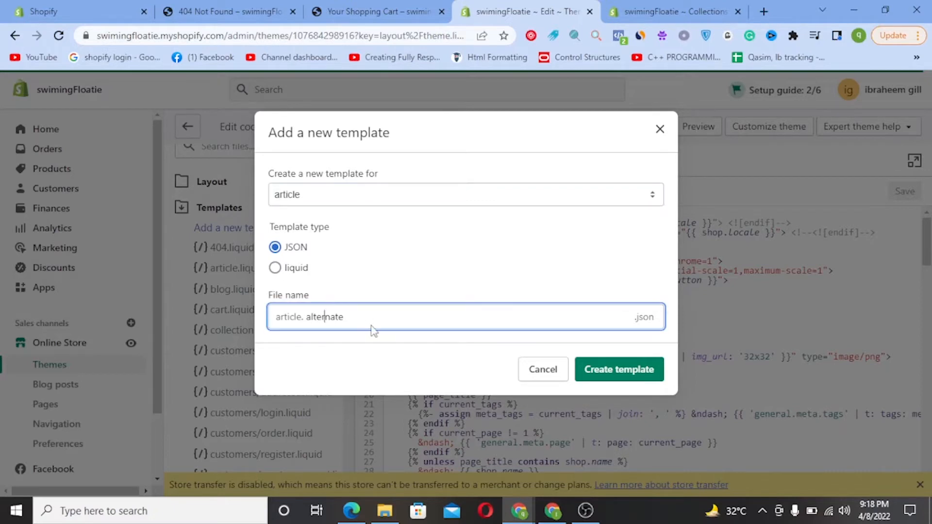
pyautogui.click(538, 380)
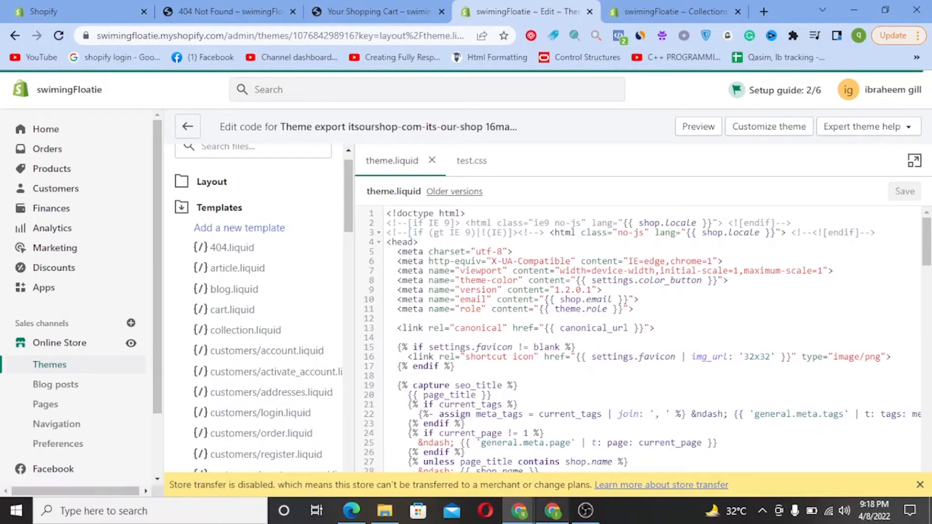
# Open the 404.liquid template and load the nonexistent storefront address swimingfloatie.myshopify.com/ca to view the page it renders
pyautogui.click(238, 251)
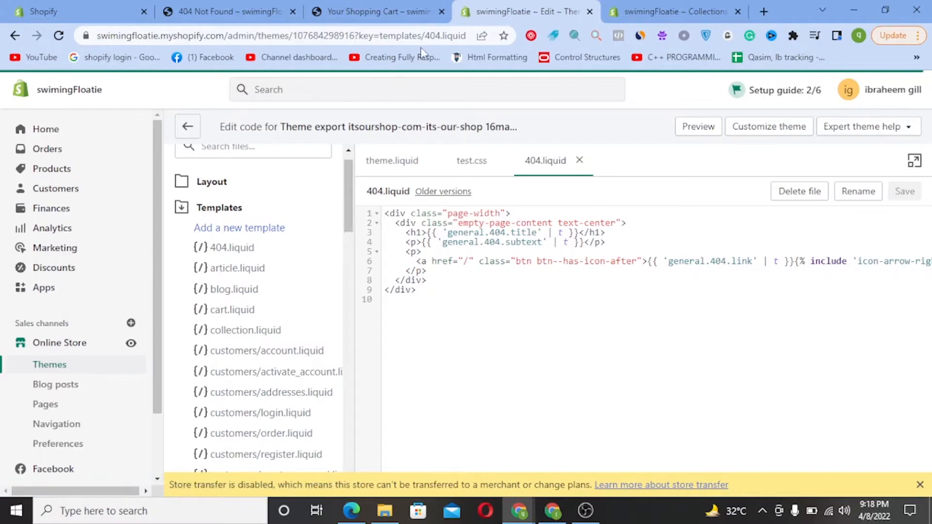
pyautogui.click(377, 9)
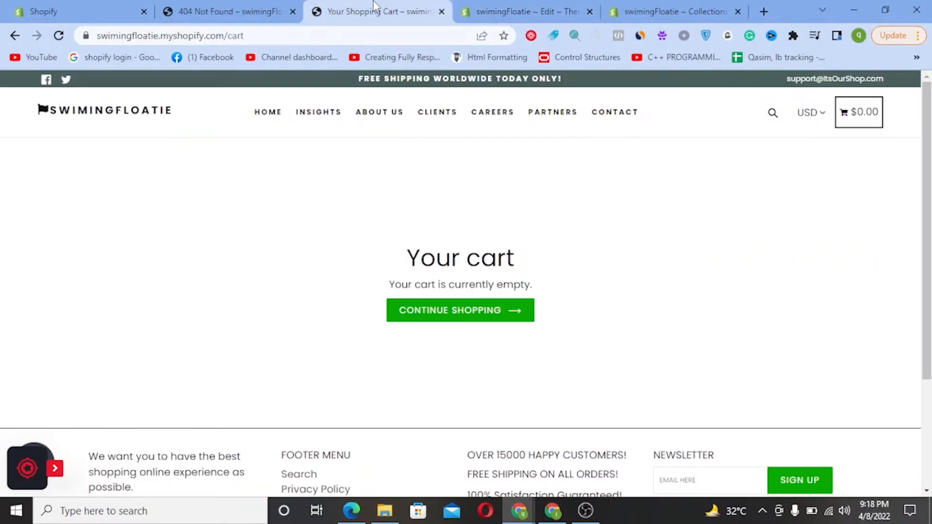
pyautogui.click(254, 34)
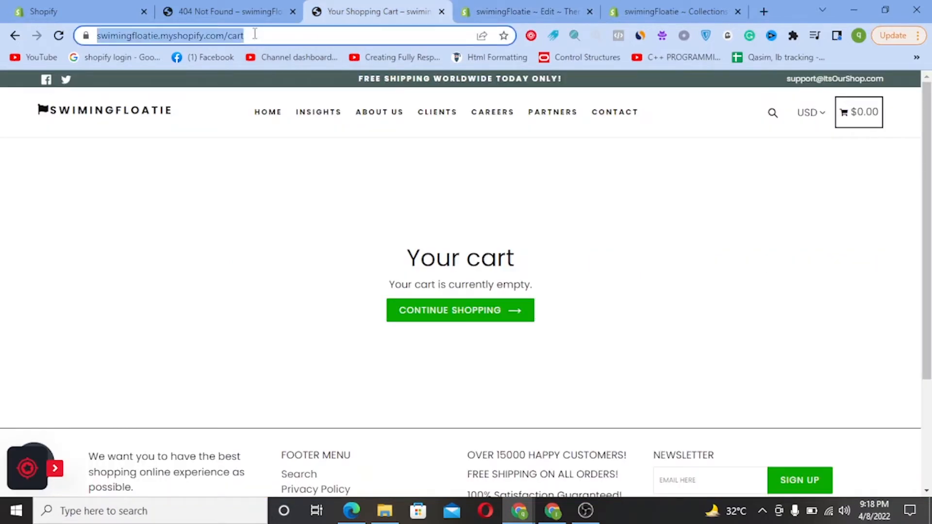
pyautogui.press('End')
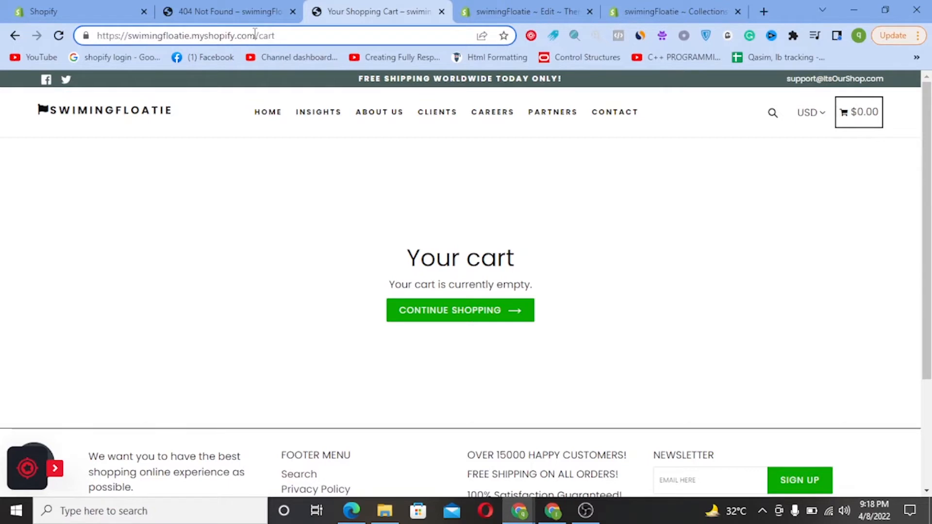
pyautogui.press('BackSpace')
pyautogui.press('BackSpace')
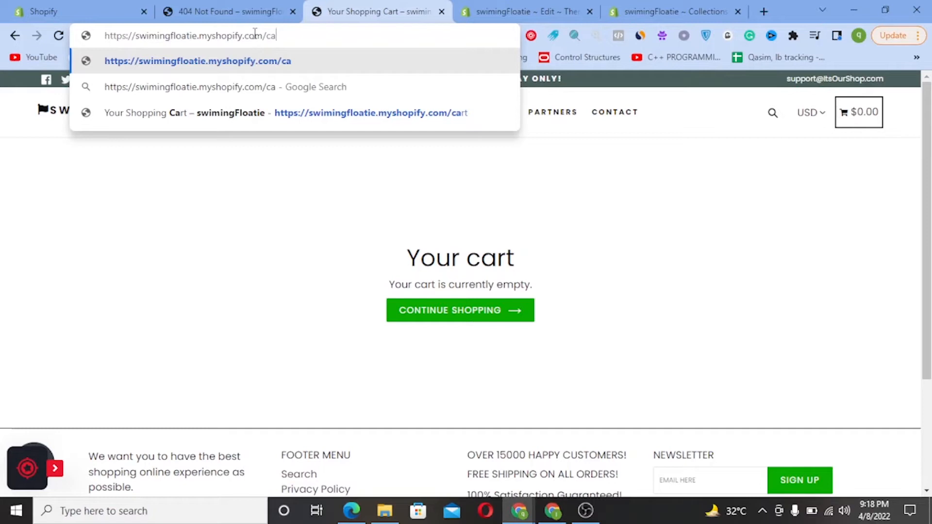
pyautogui.press('Return')
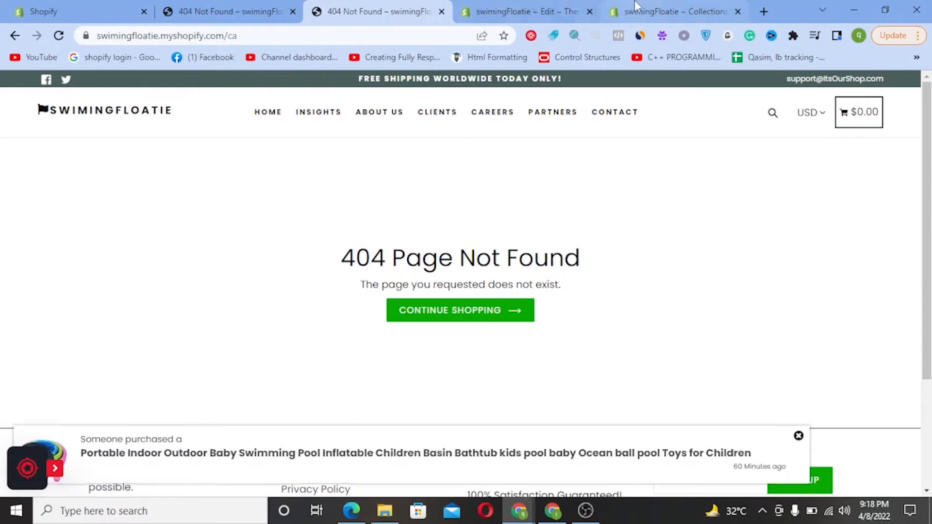
# Compare the 404.liquid code with the rendered 404 page and follow the page's Continue Shopping link
pyautogui.click(534, 5)
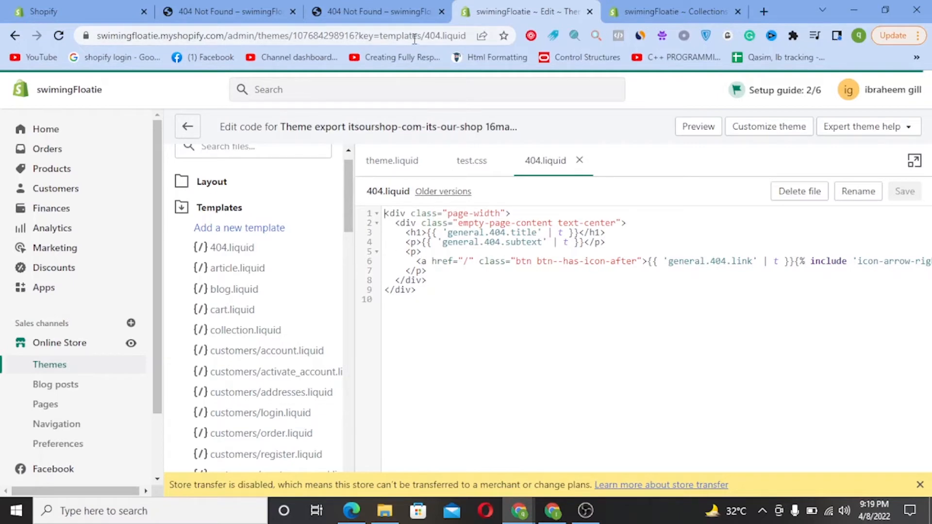
pyautogui.click(401, 7)
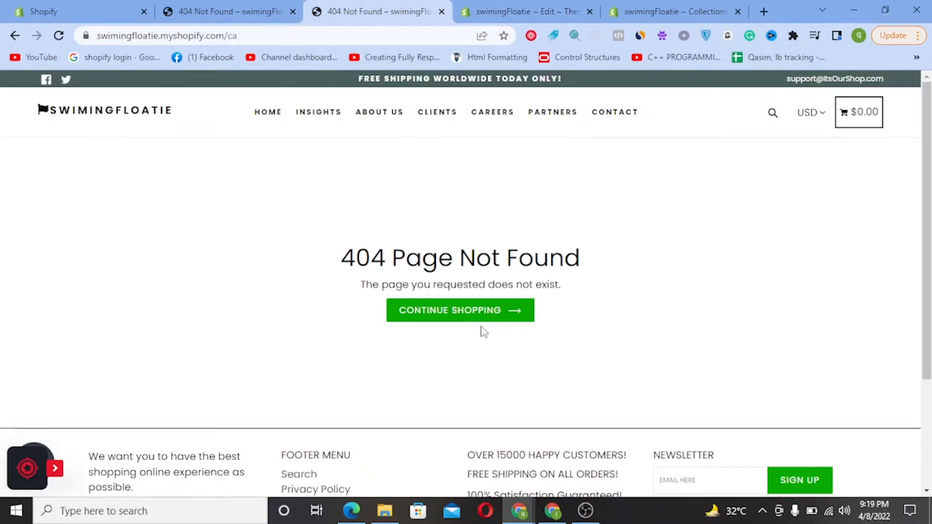
pyautogui.click(471, 314)
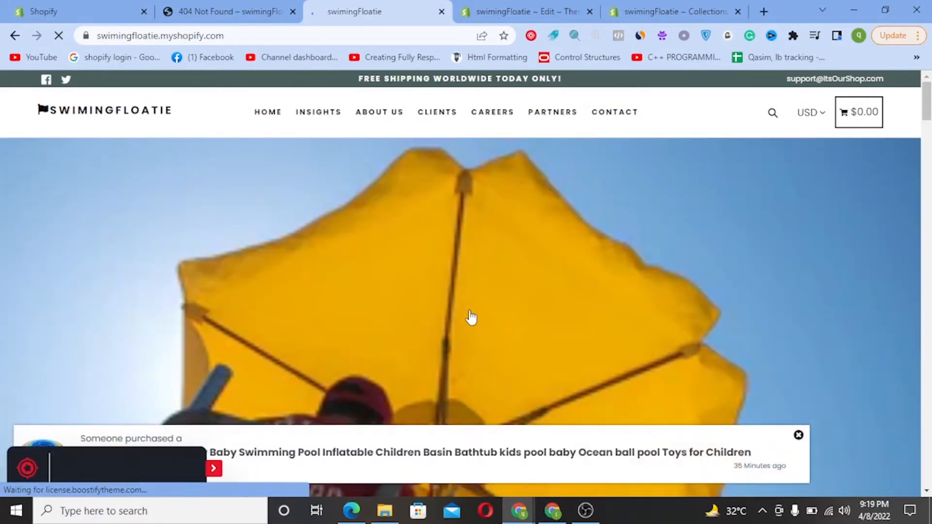
# Return to the theme code and open the index.liquid template from the Templates folder
pyautogui.click(510, 6)
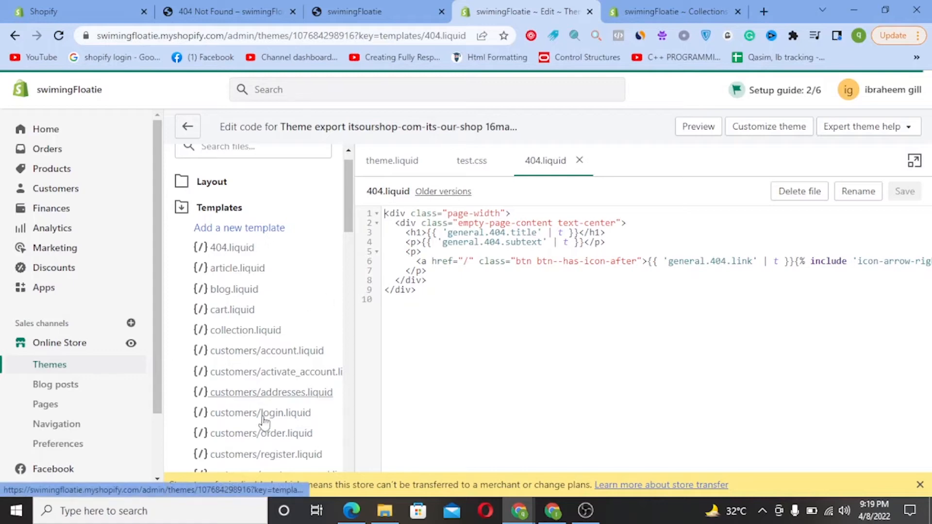
pyautogui.scroll(-15, 243, 463)
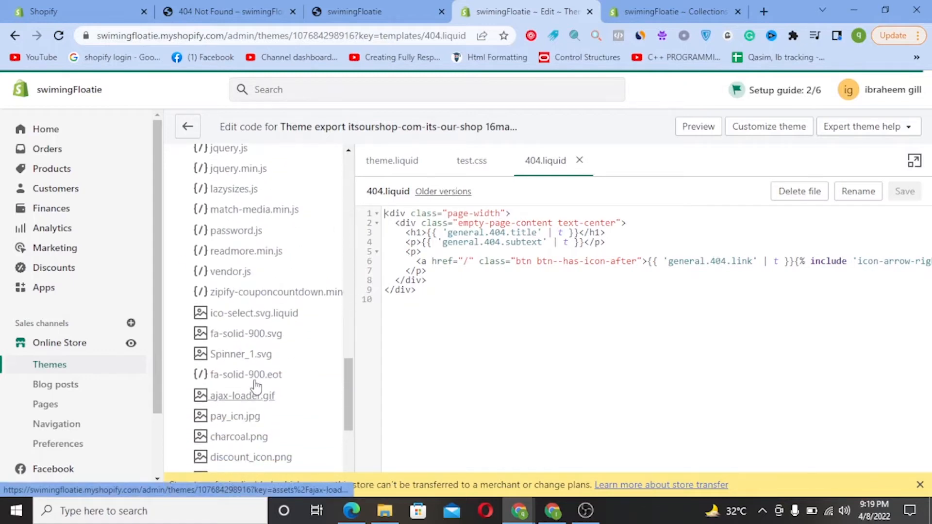
pyautogui.scroll(10, 249, 209)
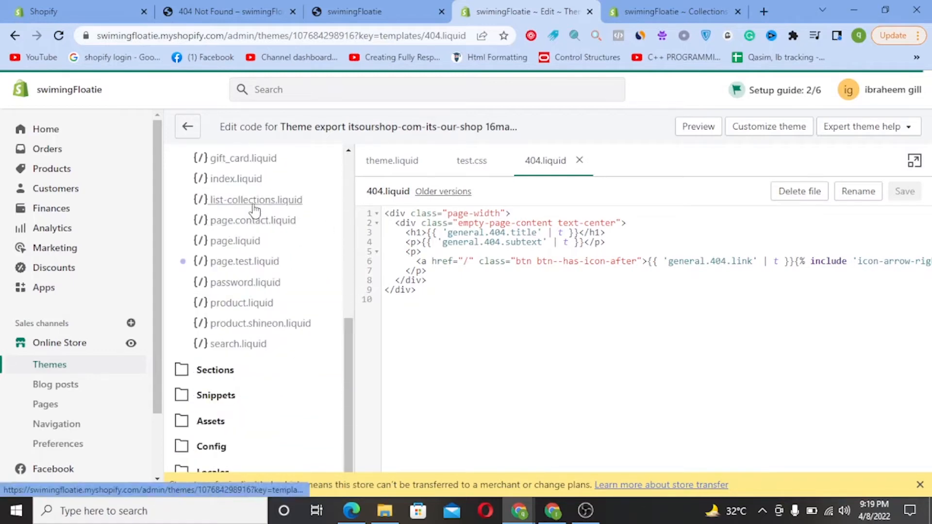
pyautogui.click(250, 180)
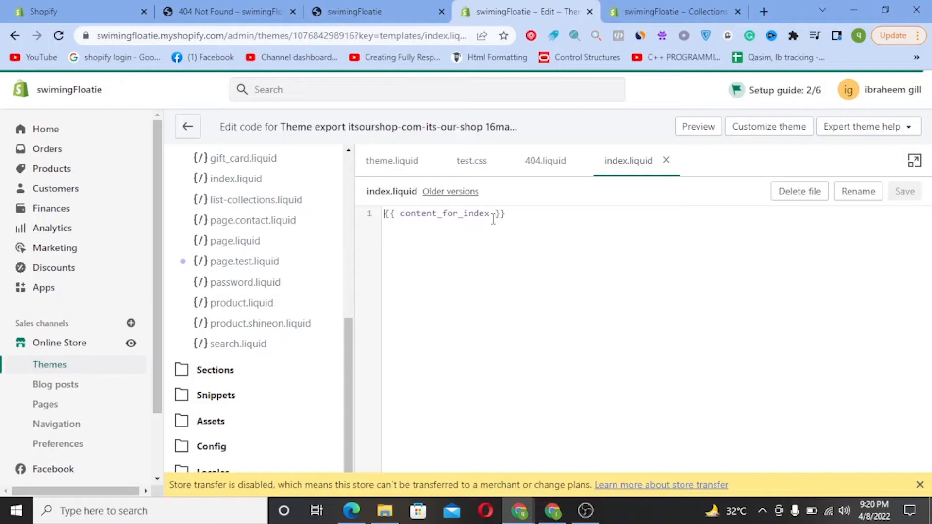
# Open the theme customizer in a separate browser tab and look through the home page's sections
pyautogui.rightClick(753, 130)
pyautogui.click(775, 138)
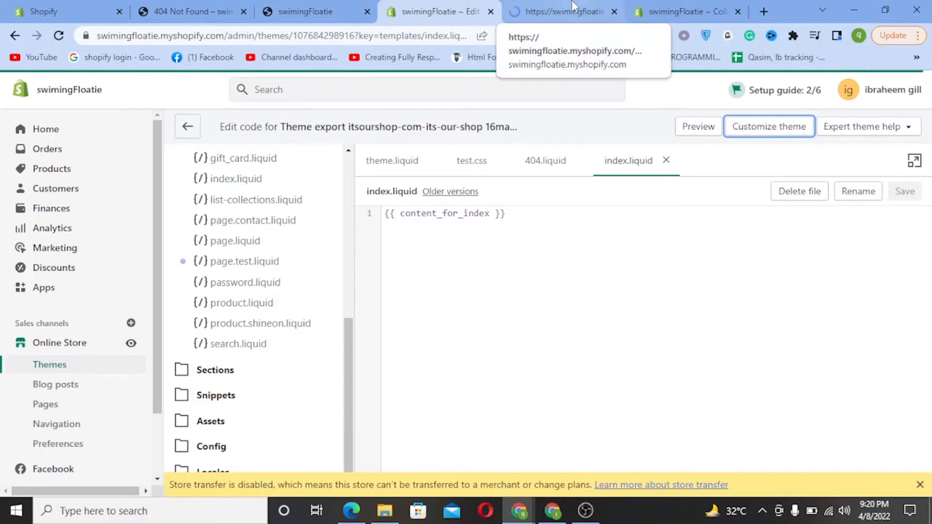
pyautogui.click(575, 5)
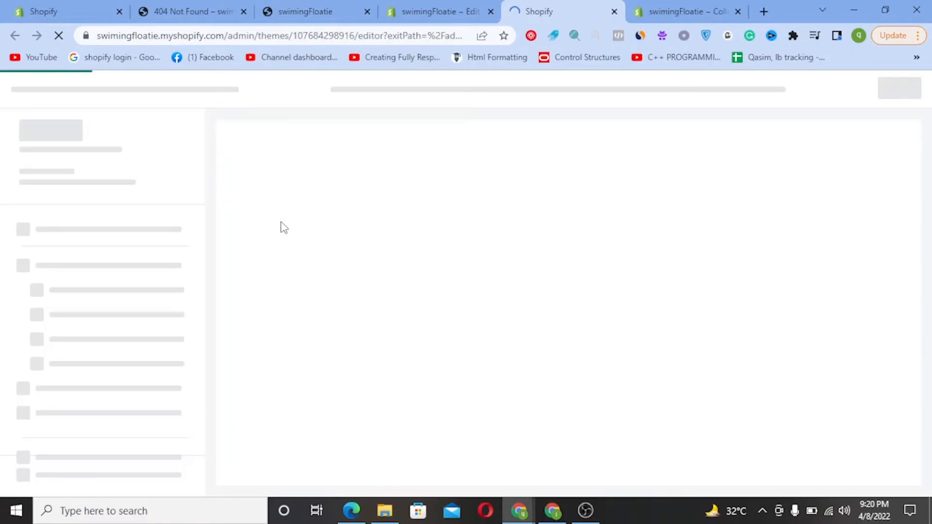
pyautogui.moveTo(519, 511)
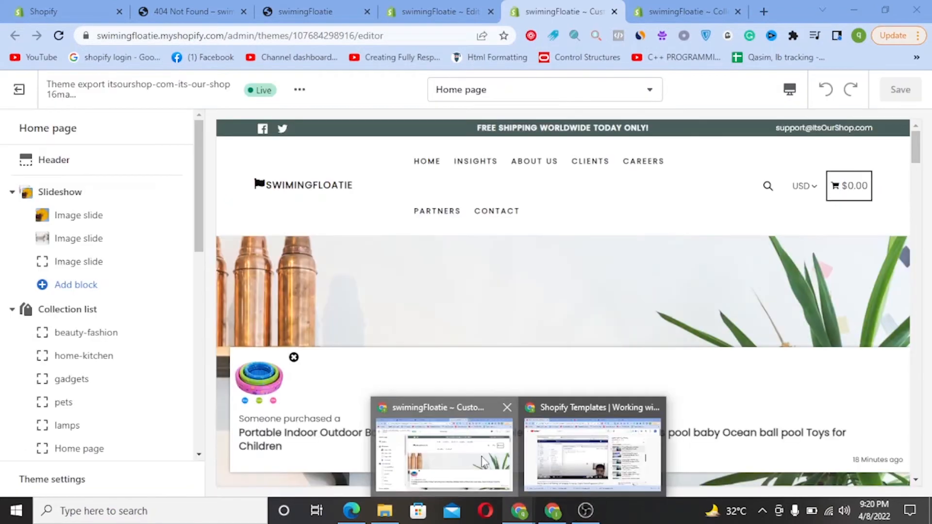
pyautogui.click(482, 463)
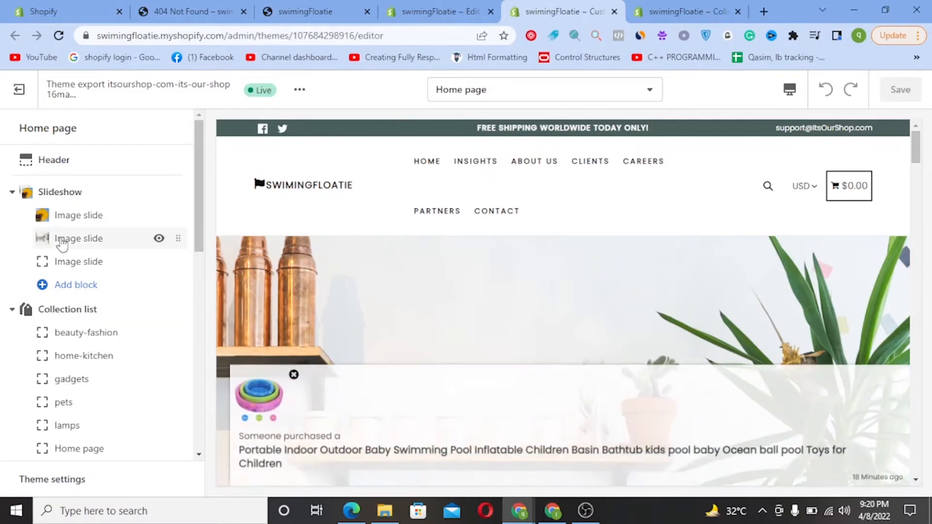
pyautogui.scroll(-10, 62, 244)
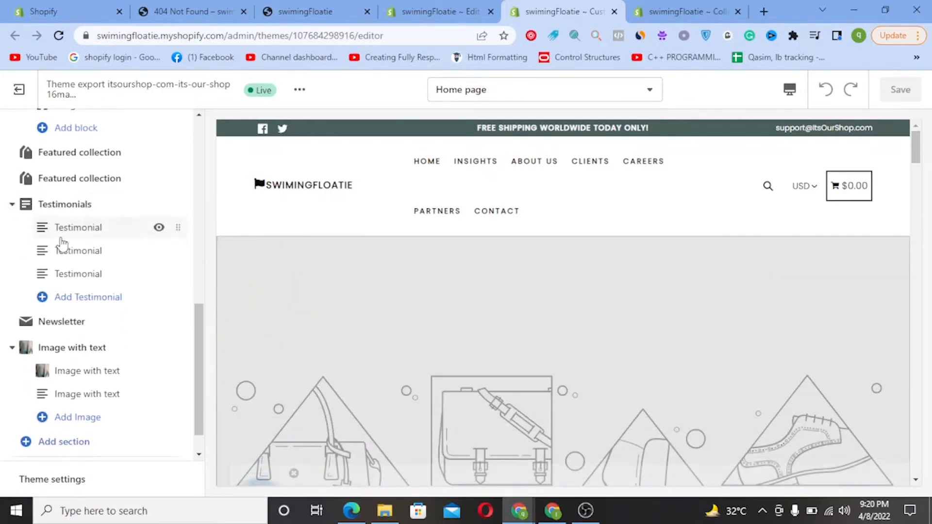
pyautogui.scroll(10, 62, 244)
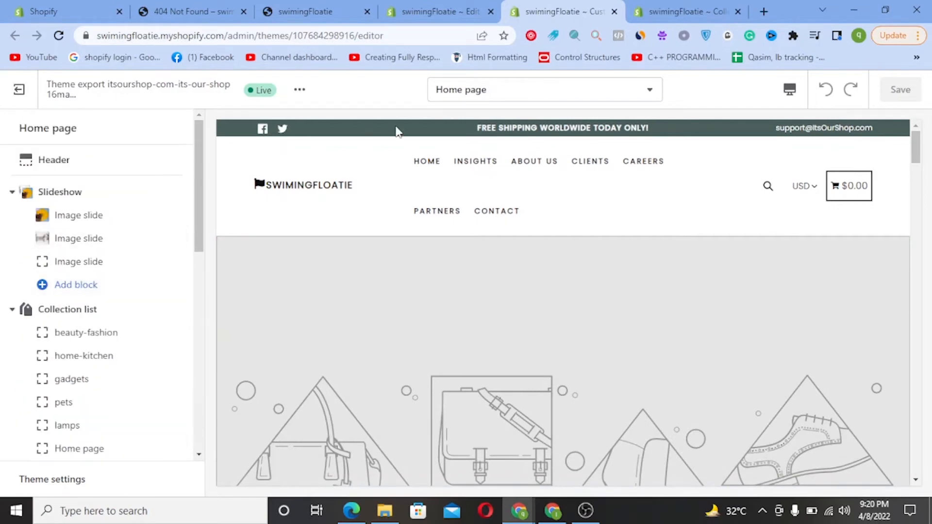
# Copy and delete the {{ content_for_index }} line in index.liquid, and save the file
pyautogui.click(427, 7)
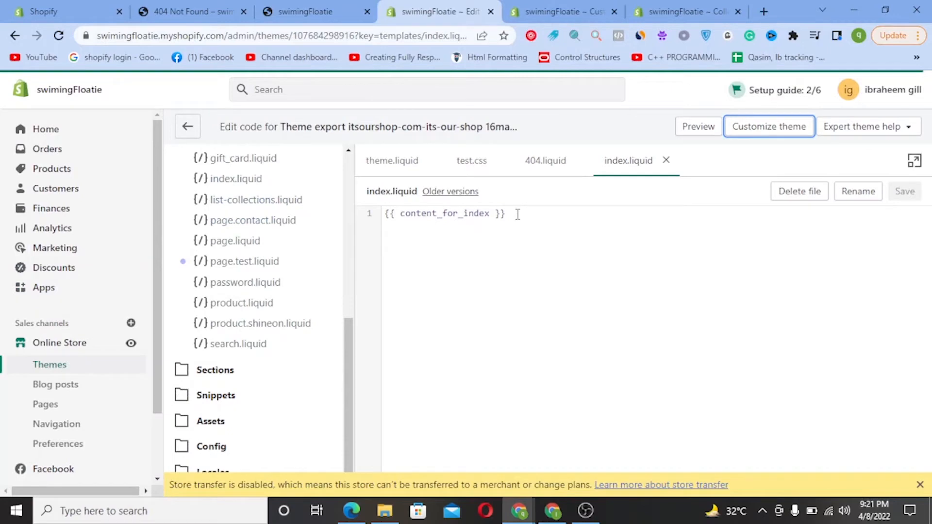
pyautogui.moveTo(516, 214); pyautogui.dragTo(358, 212)
pyautogui.hotkey('ctrl', 'c')
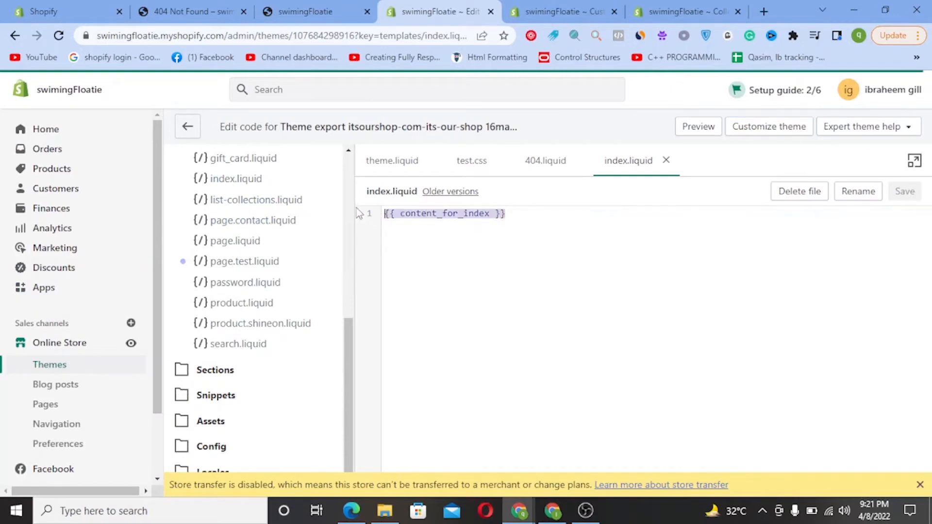
pyautogui.press('BackSpace')
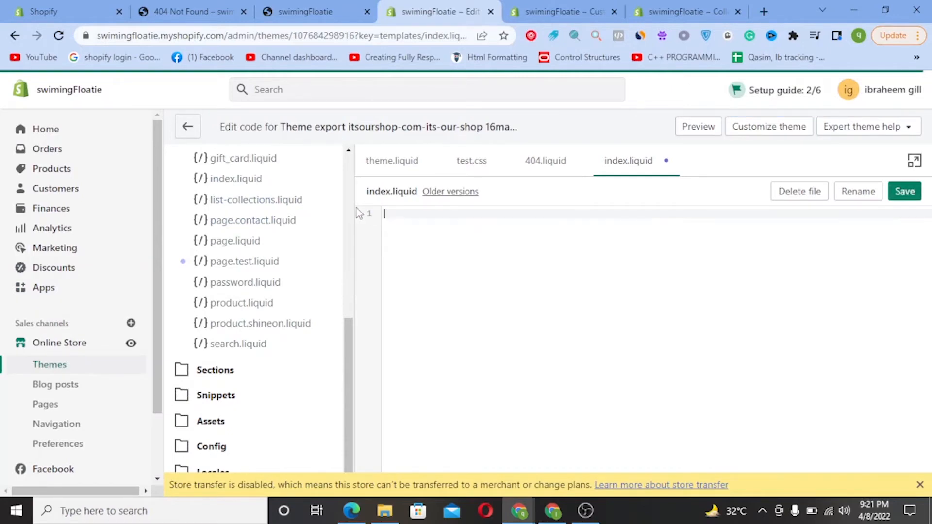
pyautogui.hotkey('ctrl', 's')
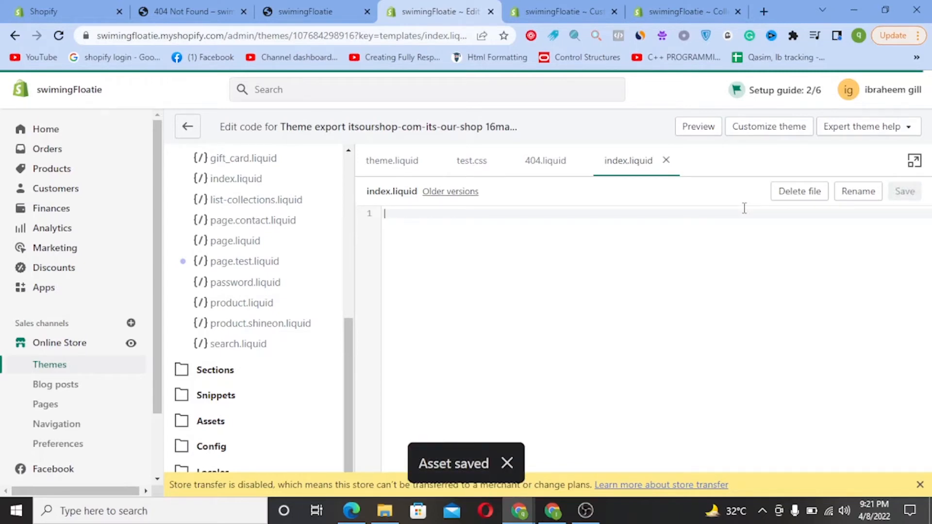
# Reload the storefront home page and the theme customizer to examine the effect of the emptied index.liquid
pyautogui.click(694, 132)
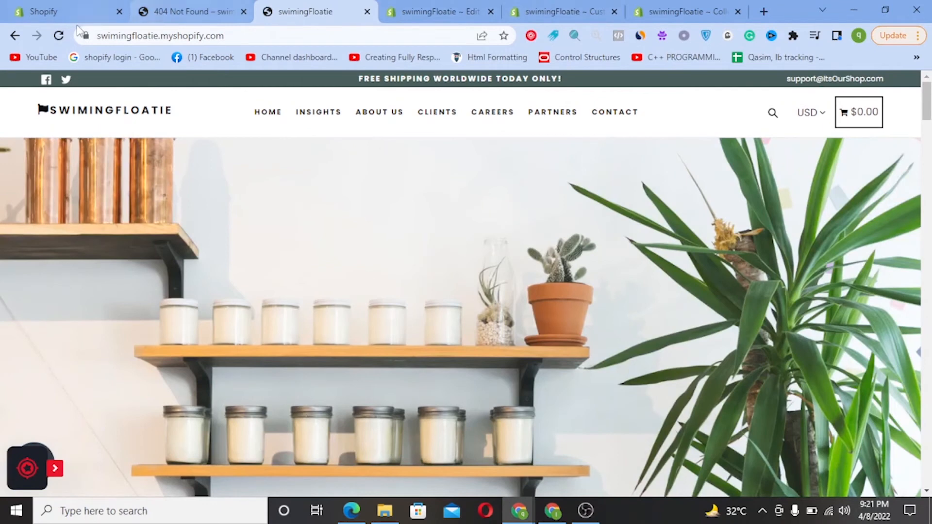
pyautogui.click(58, 35)
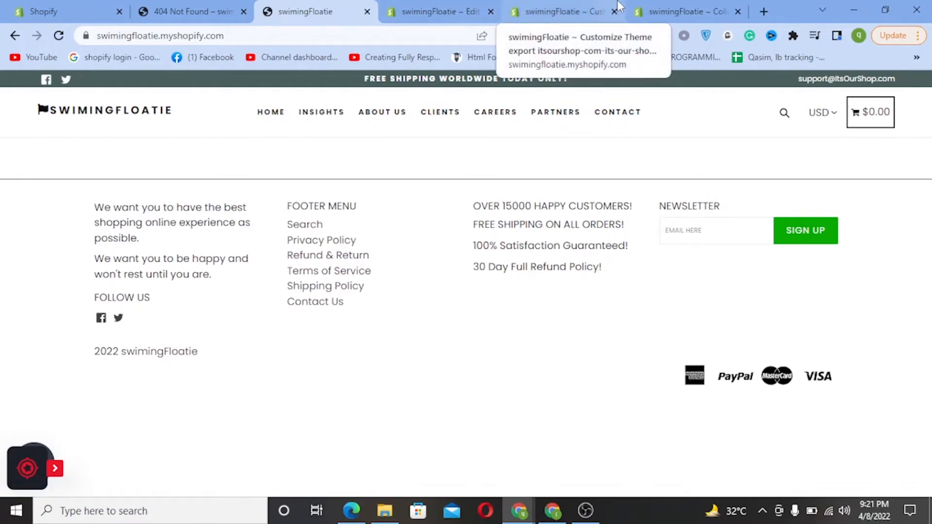
pyautogui.click(527, 9)
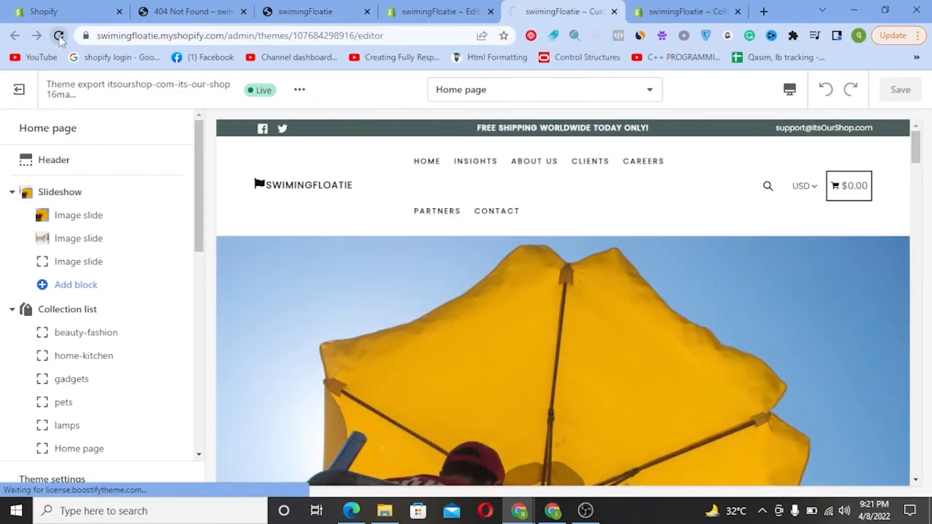
pyautogui.click(59, 38)
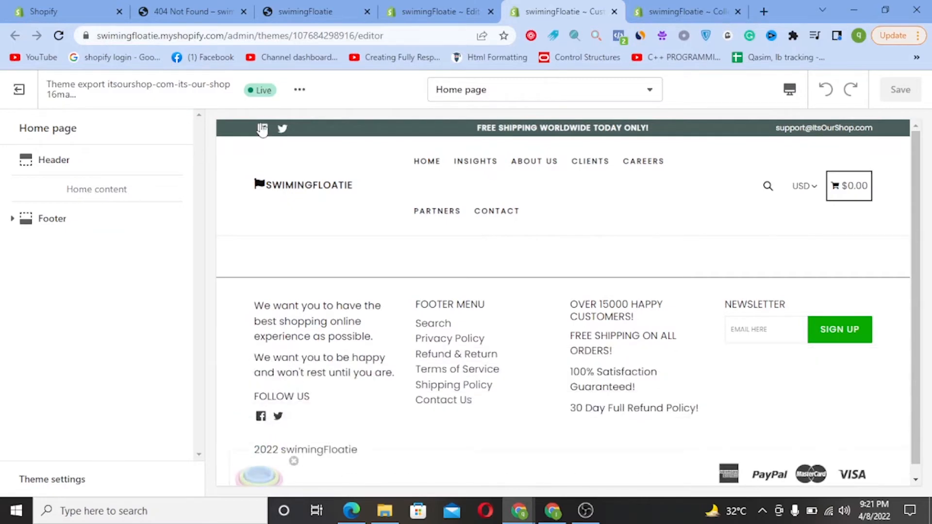
# Restore the {{ content_for_index }} line in index.liquid and save the file
pyautogui.click(421, 8)
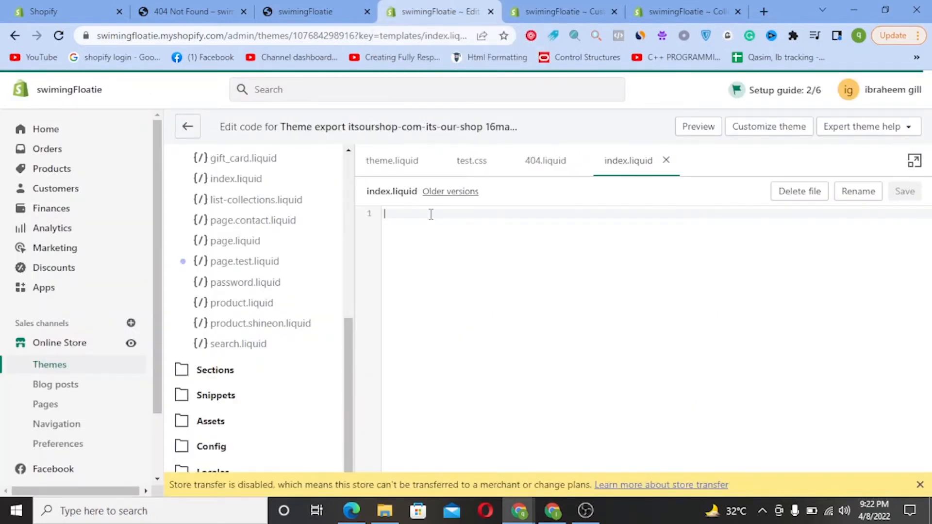
pyautogui.hotkey('ctrl', 'v')
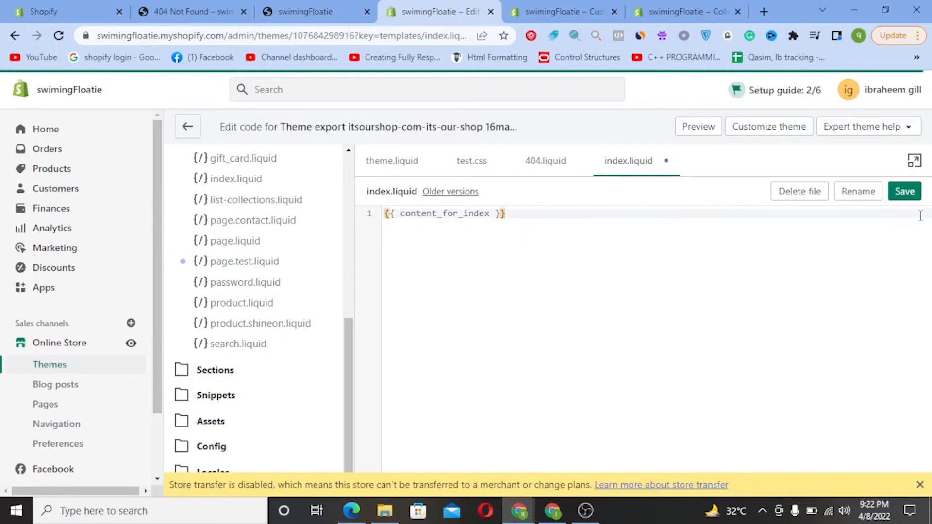
pyautogui.click(913, 194)
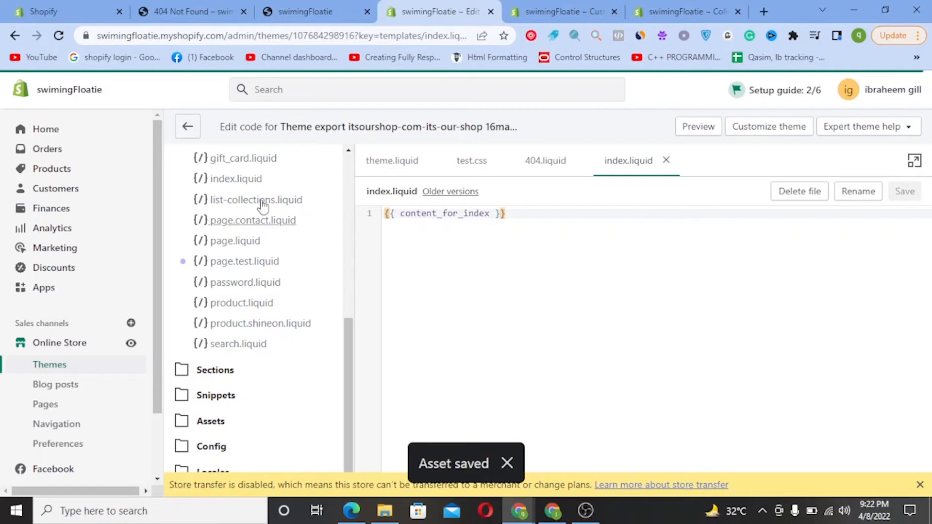
# Open page.liquid, cut {{ page.content }} from the rte div and save the file
pyautogui.click(221, 243)
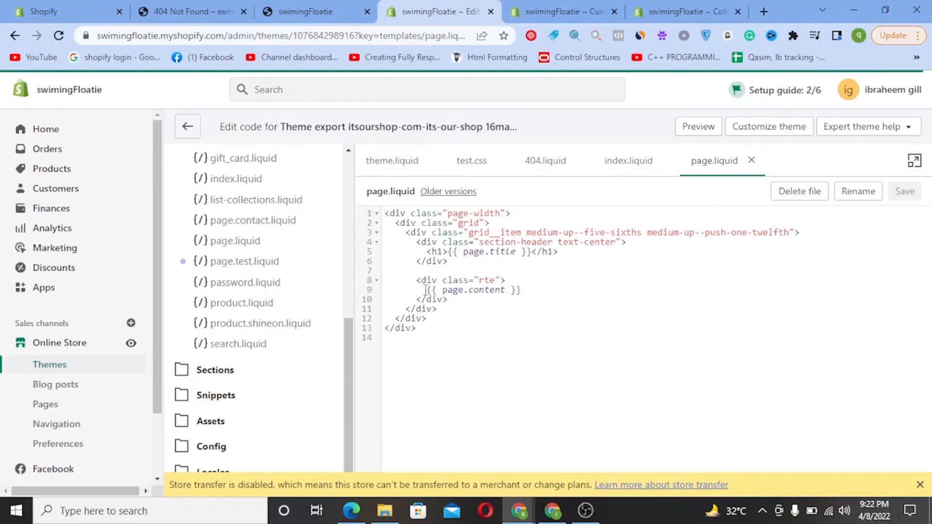
pyautogui.moveTo(426, 290); pyautogui.dragTo(509, 297)
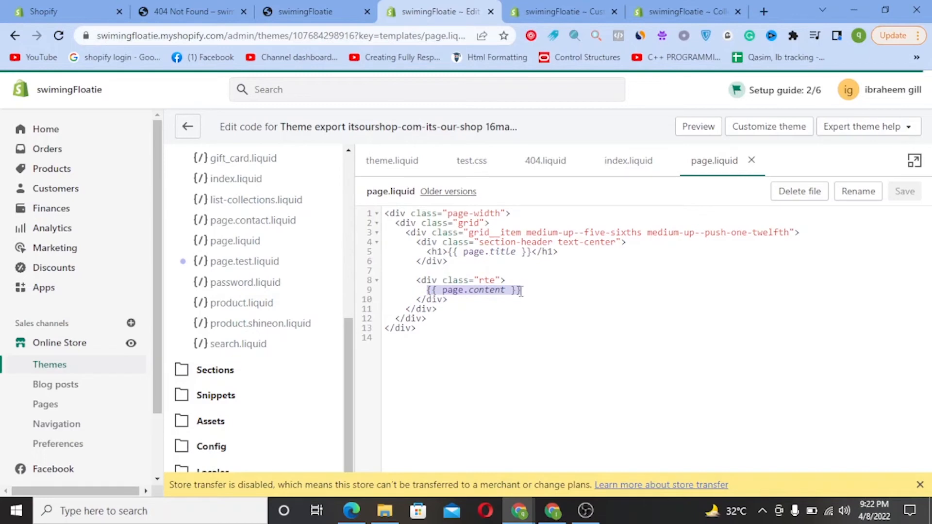
pyautogui.hotkey('ctrl', 'x')
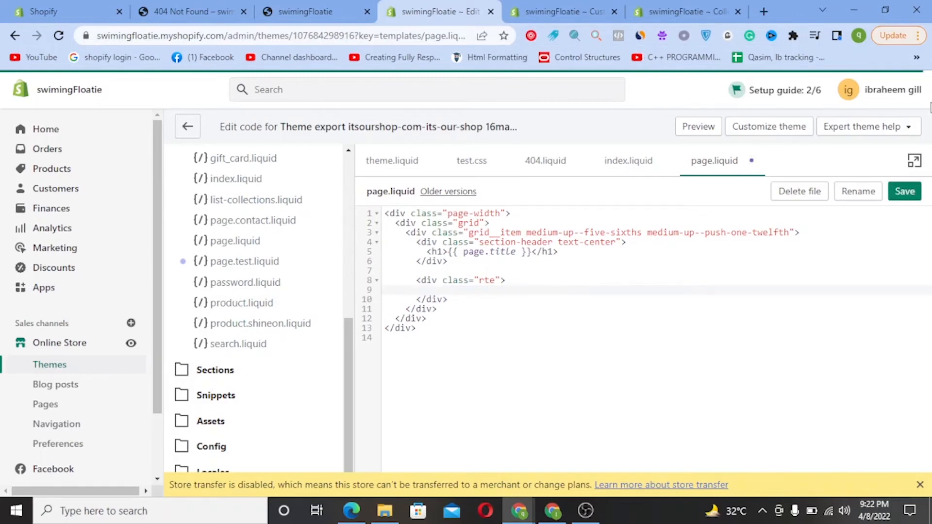
pyautogui.click(913, 192)
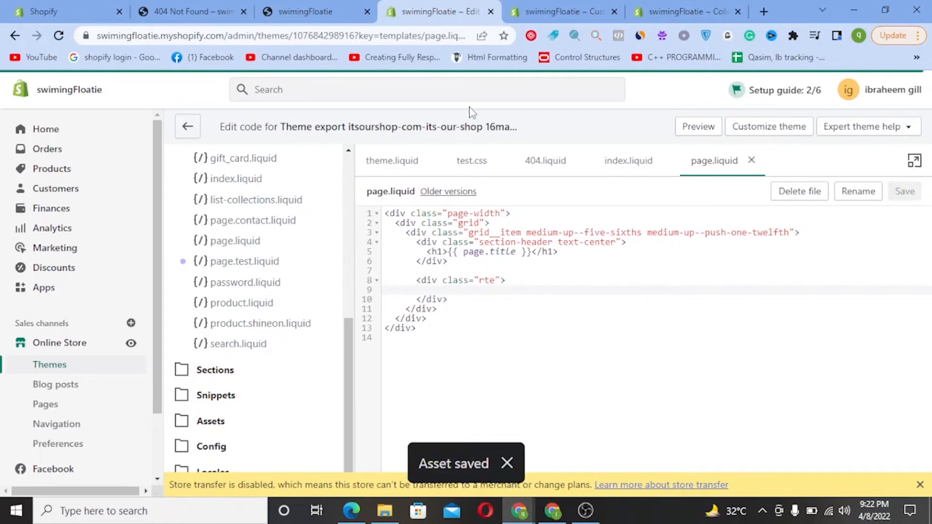
# View the storefront's About Us page to check the edited page.liquid, and glance at the theme customizer
pyautogui.click(306, 12)
pyautogui.click(383, 107)
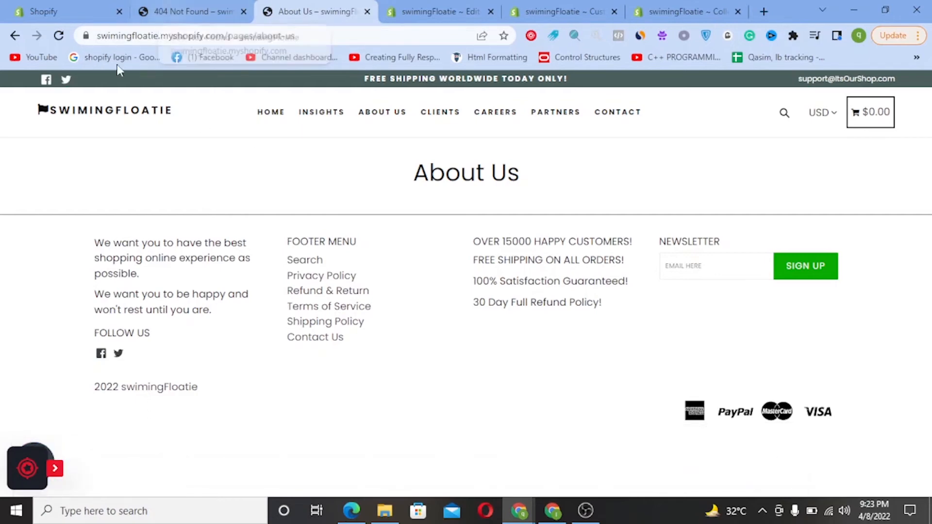
pyautogui.click(558, 11)
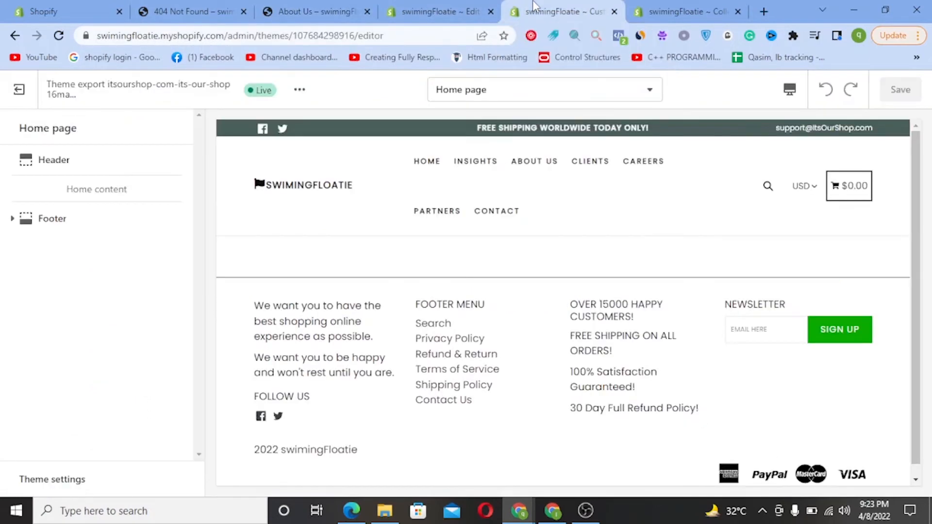
# Restore {{ page.content }} inside the rte div of page.liquid after another look at the About Us page
pyautogui.click(466, 7)
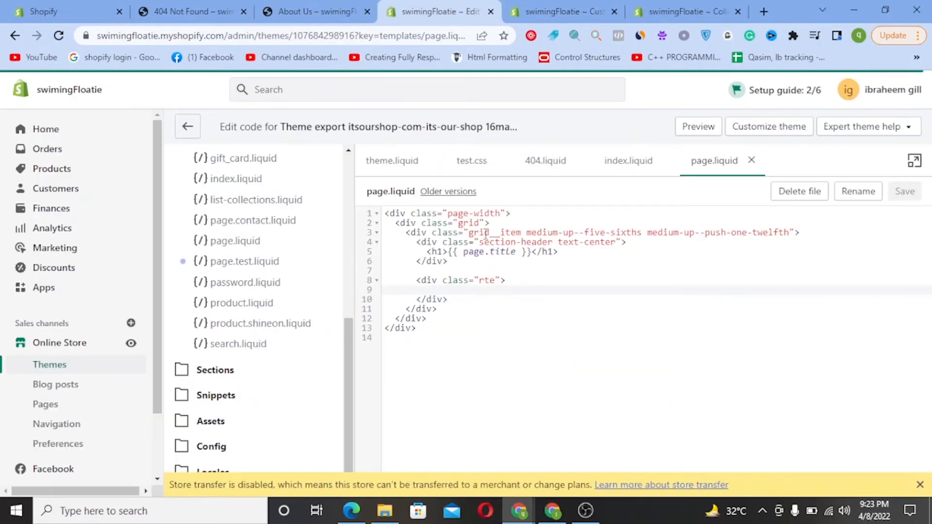
pyautogui.click(346, 7)
pyautogui.click(448, 3)
pyautogui.hotkey('ctrl', 'v')
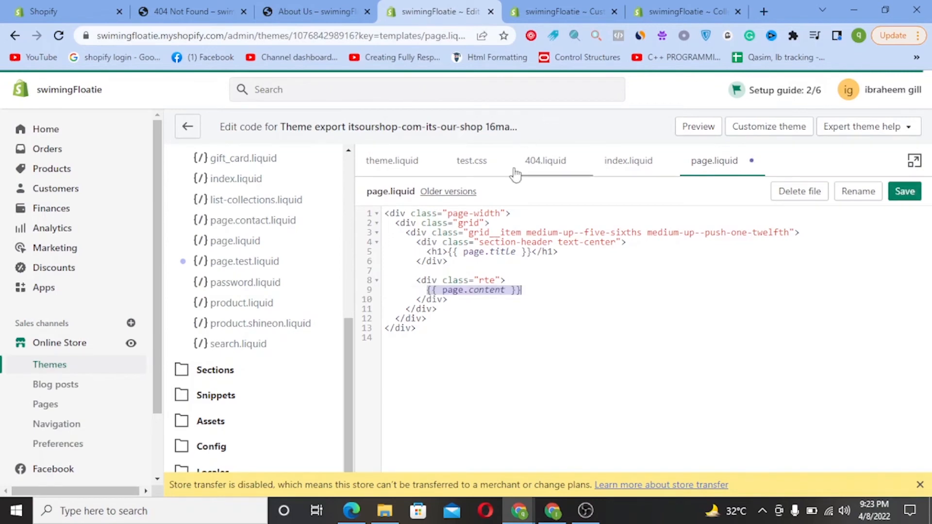
# Delete {{ page.title }} from the h1 heading in page.liquid and save the file
pyautogui.moveTo(448, 253); pyautogui.dragTo(532, 253)
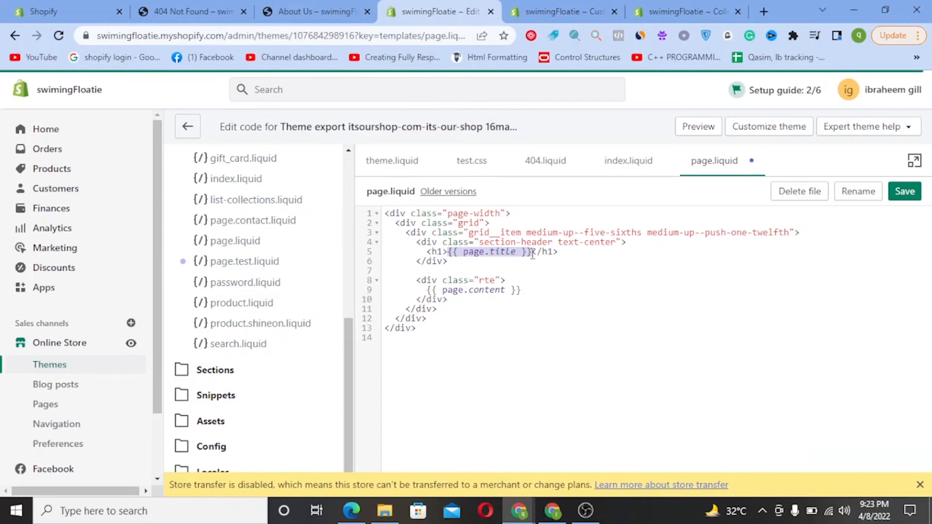
pyautogui.press('BackSpace')
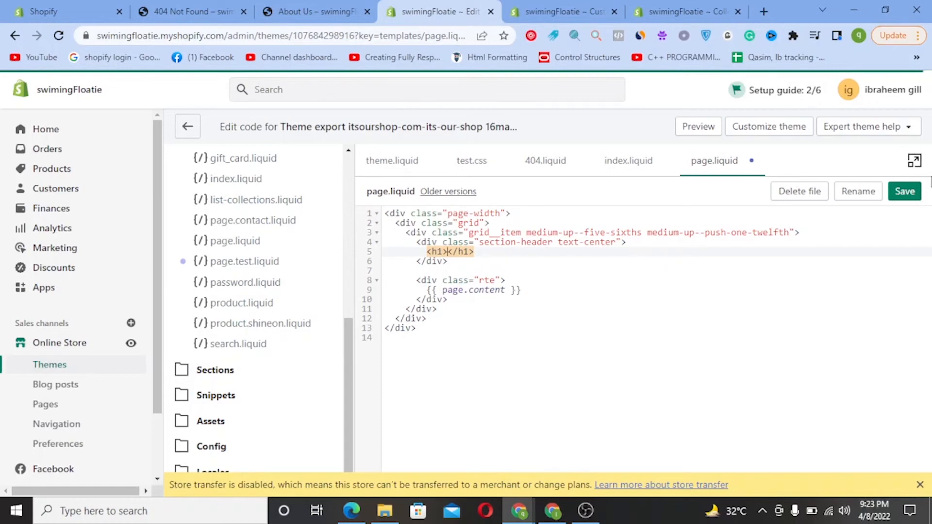
pyautogui.click(912, 193)
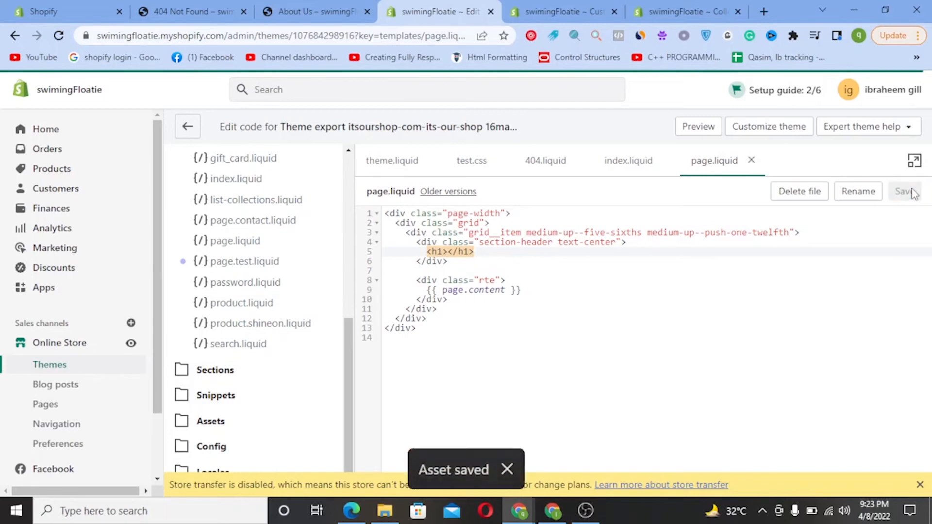
# Reload the storefront's About Us page to check the effect of the missing page title, and glance at the theme customizer
pyautogui.click(323, 7)
pyautogui.click(59, 35)
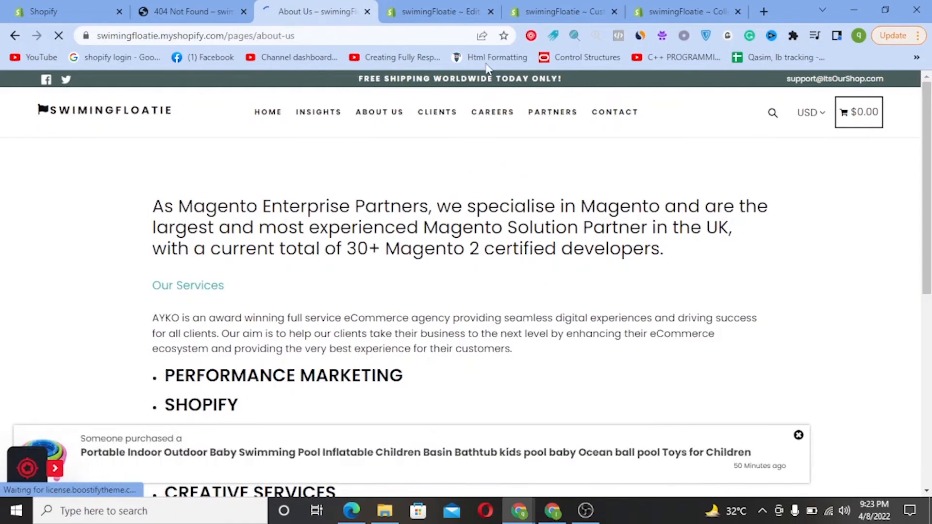
pyautogui.click(556, 6)
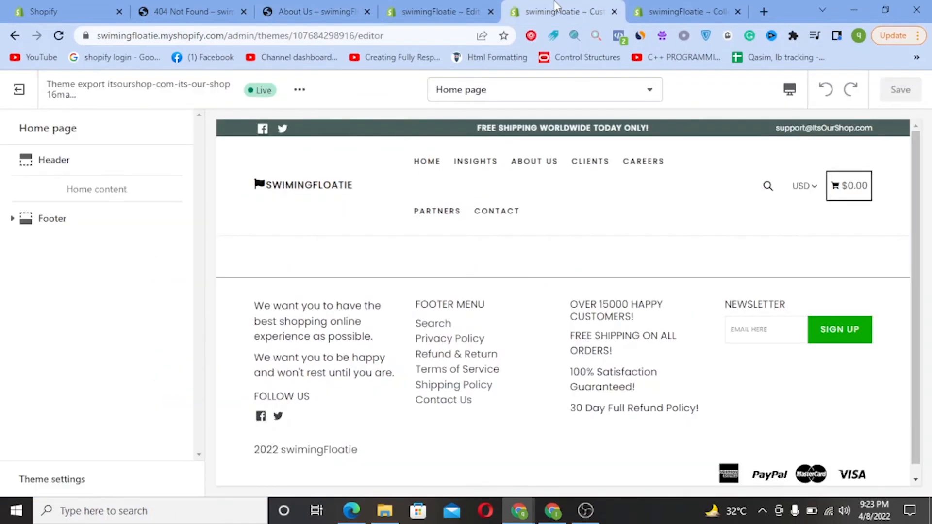
# Restore {{ page.title }} inside the h1 heading of page.liquid and save the file
pyautogui.click(428, 11)
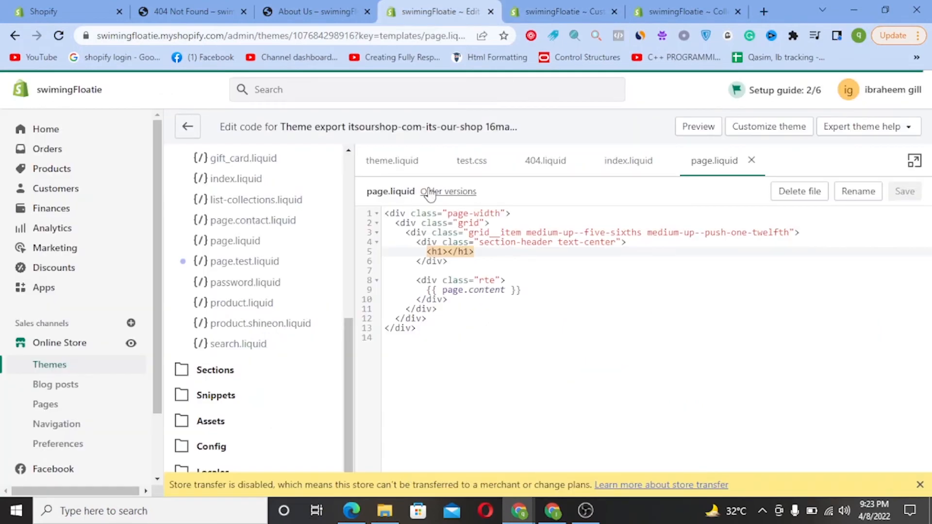
pyautogui.click(905, 191)
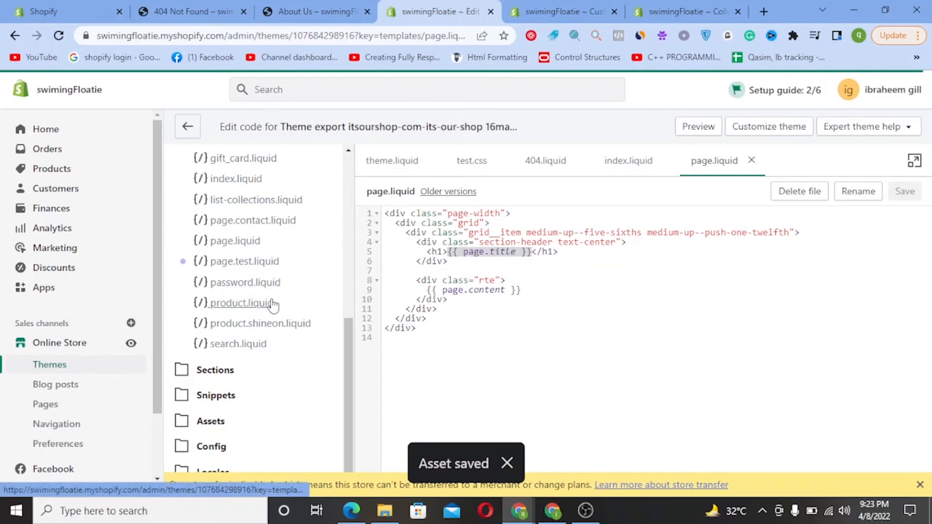
# Open search.liquid from the Templates folder and read through its code to the end
pyautogui.scroll(2, 271, 218)
pyautogui.scroll(-2, 270, 218)
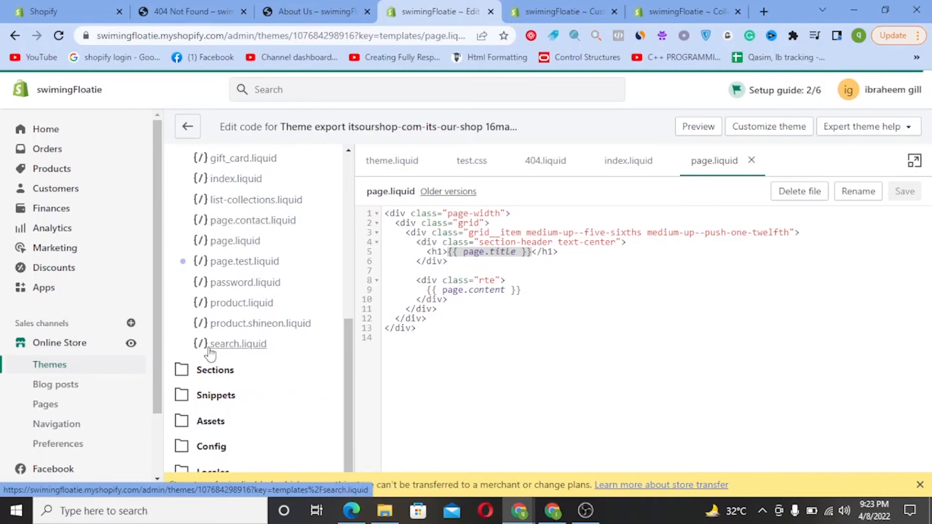
pyautogui.click(228, 344)
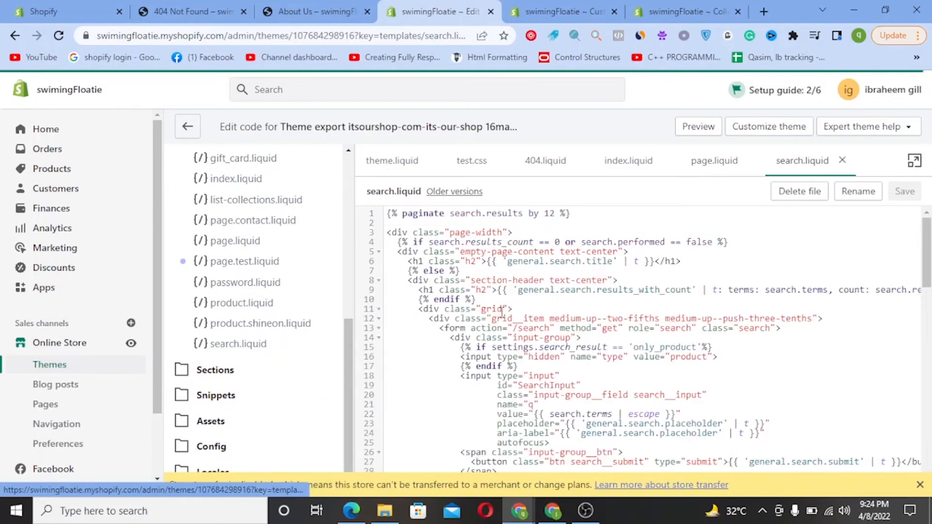
pyautogui.scroll(-5, 509, 309)
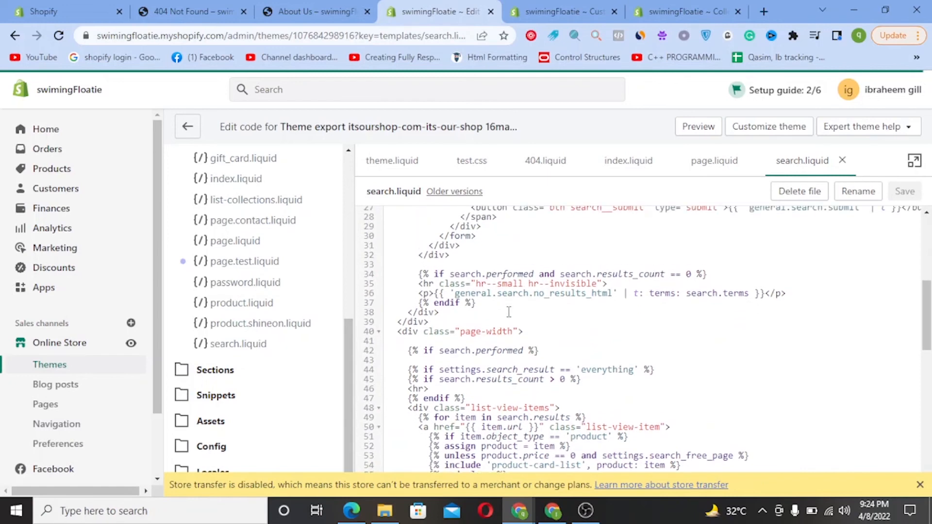
pyautogui.scroll(-4, 509, 311)
pyautogui.scroll(-1, 509, 312)
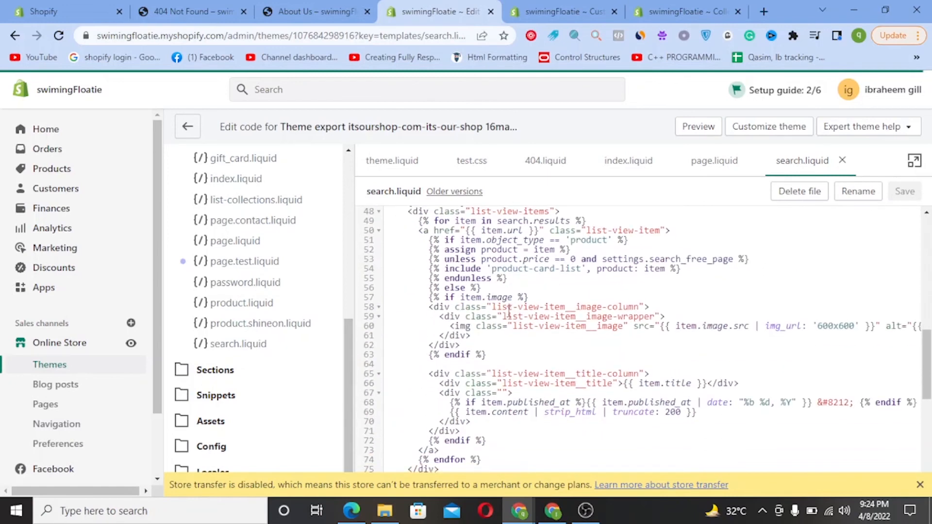
pyautogui.scroll(-6, 510, 309)
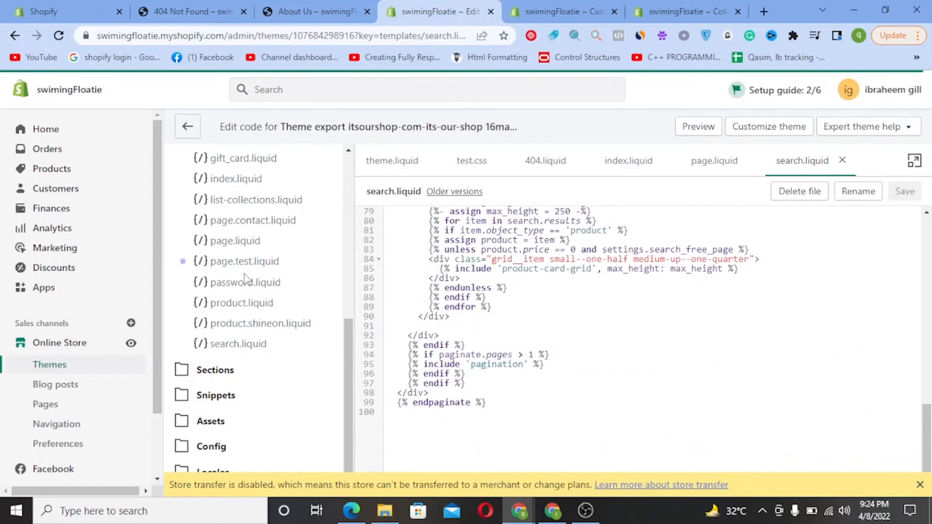
# Open index.liquid from the Templates folder again to examine its content
pyautogui.scroll(5, 243, 274)
pyautogui.scroll(-2, 243, 274)
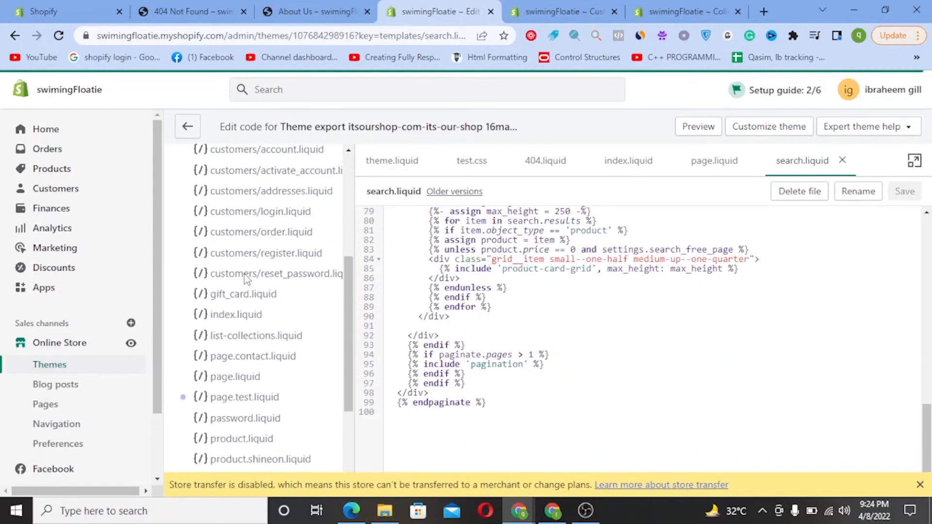
pyautogui.scroll(-1, 244, 274)
pyautogui.click(239, 266)
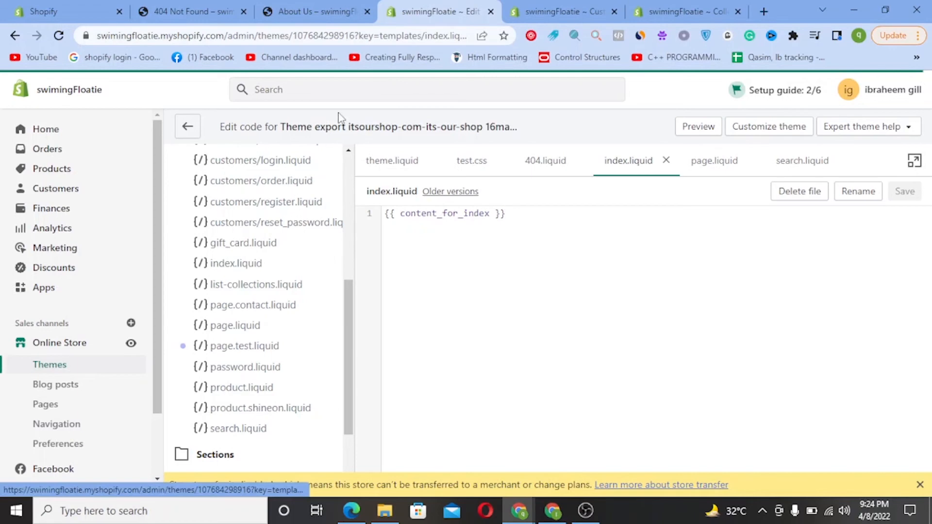
# View the storefront's home page, and reload the theme customizer showing the home page
pyautogui.click(283, 7)
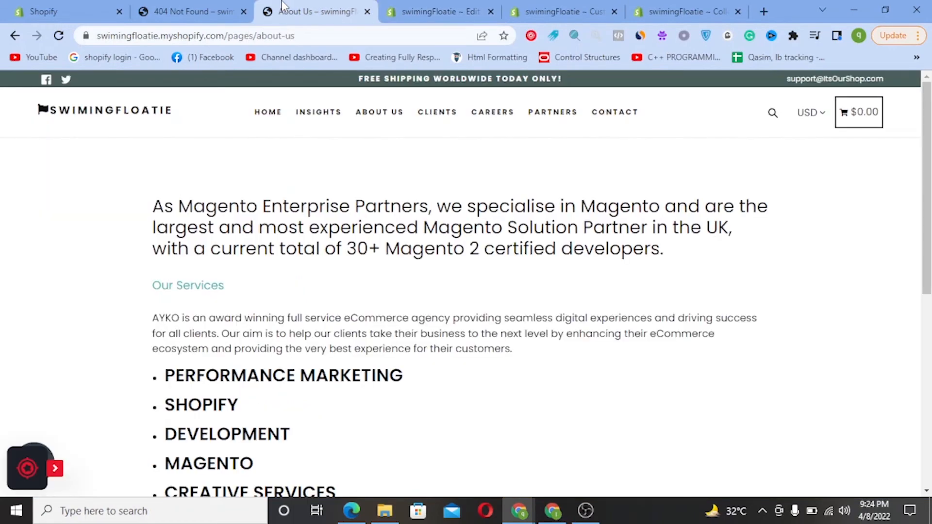
pyautogui.click(266, 113)
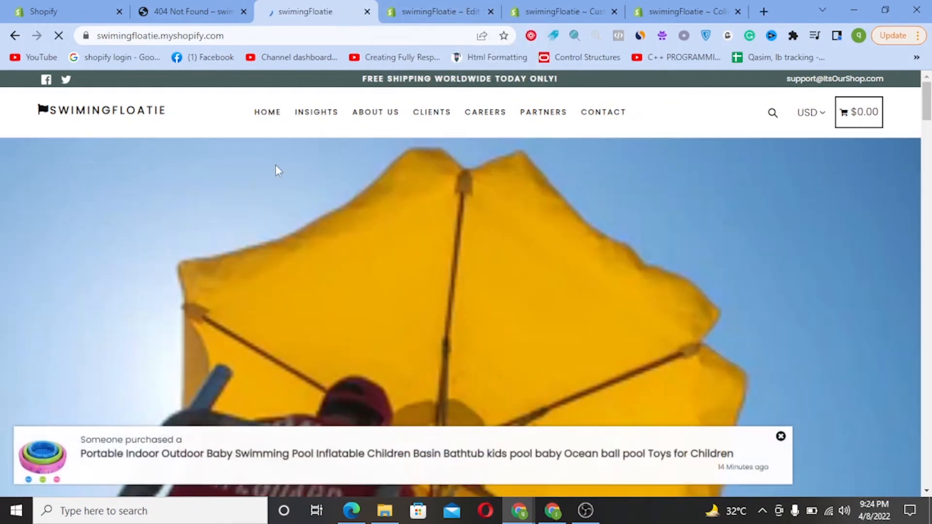
pyautogui.click(602, 7)
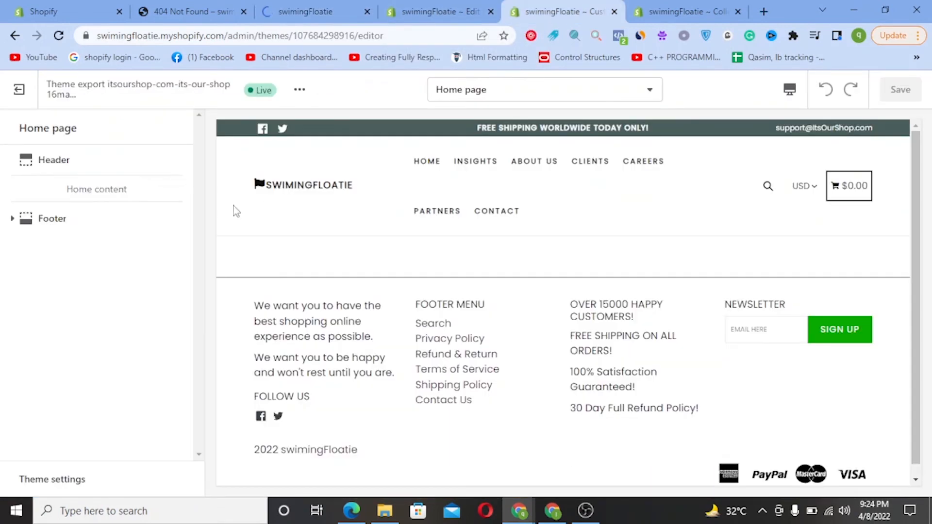
pyautogui.click(59, 36)
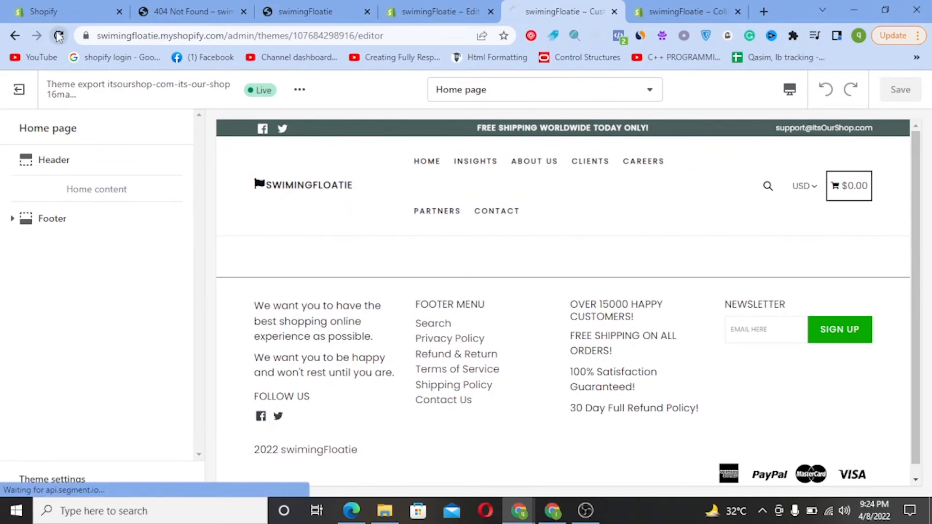
# Return to the theme code editor and expand the Sections folder below the templates
pyautogui.click(404, 6)
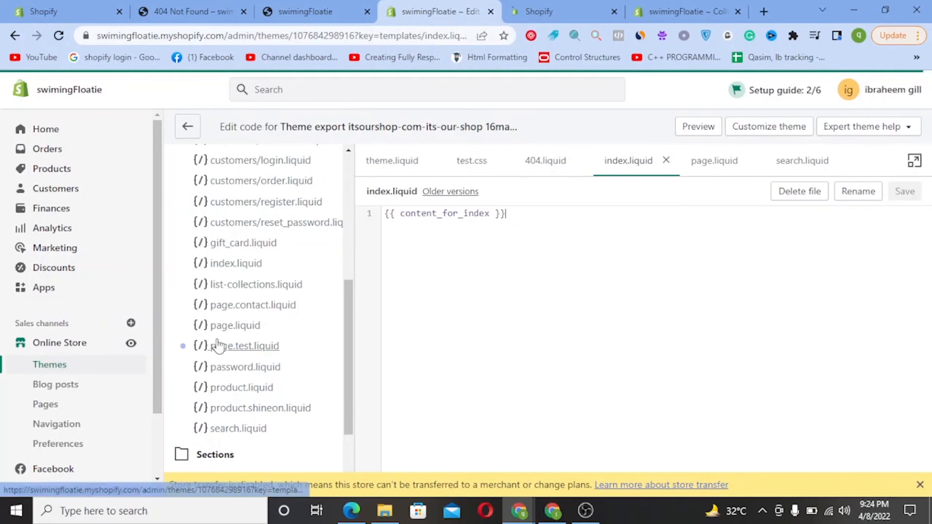
pyautogui.scroll(-2, 217, 346)
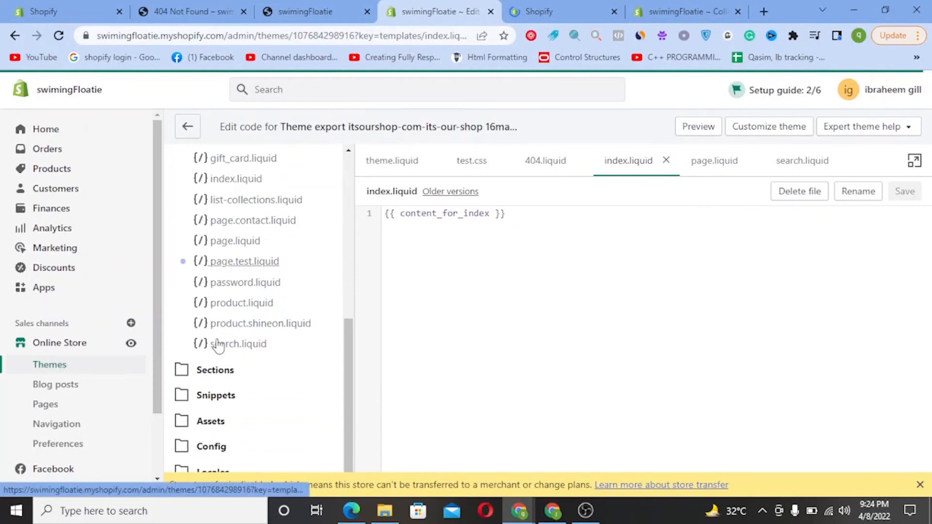
pyautogui.click(191, 377)
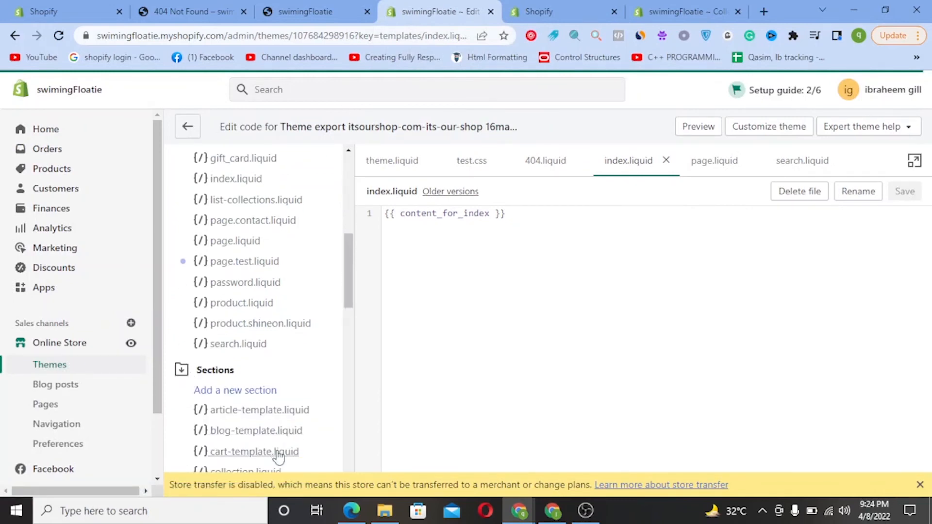
# Open article.liquid from the Templates folder and examine its comment handling and the article-template section reference
pyautogui.scroll(2, 255, 277)
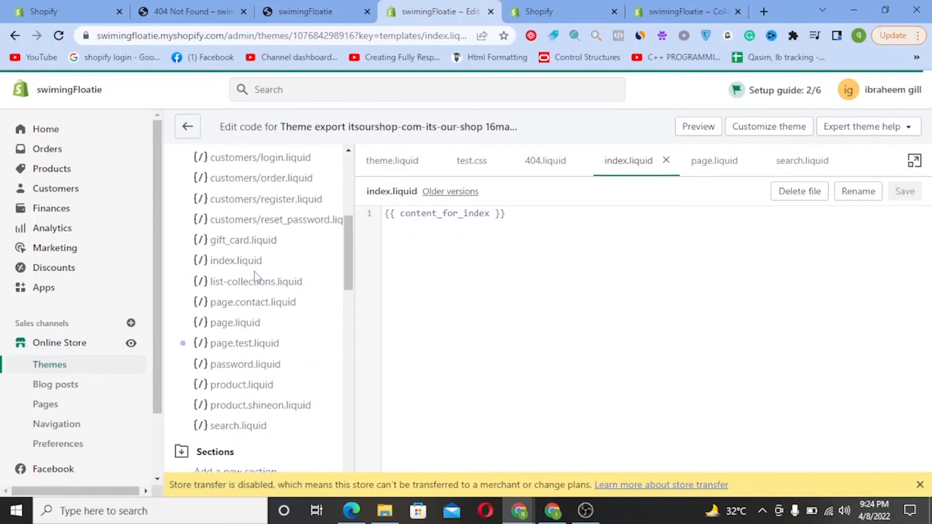
pyautogui.scroll(5, 255, 272)
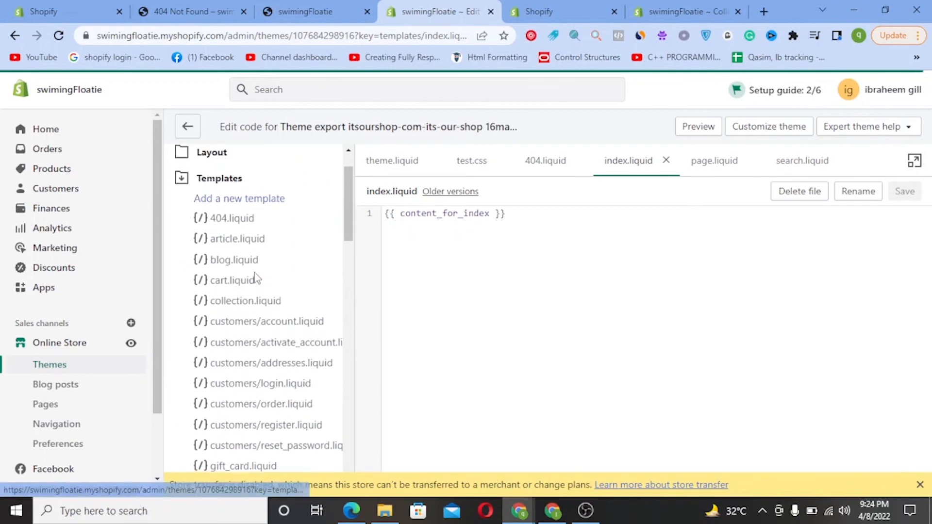
pyautogui.click(247, 240)
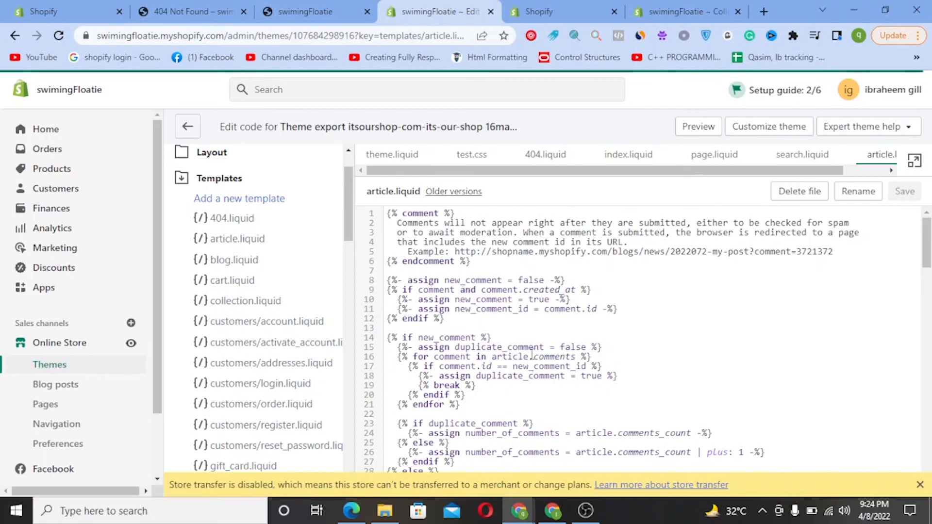
pyautogui.scroll(-6, 532, 354)
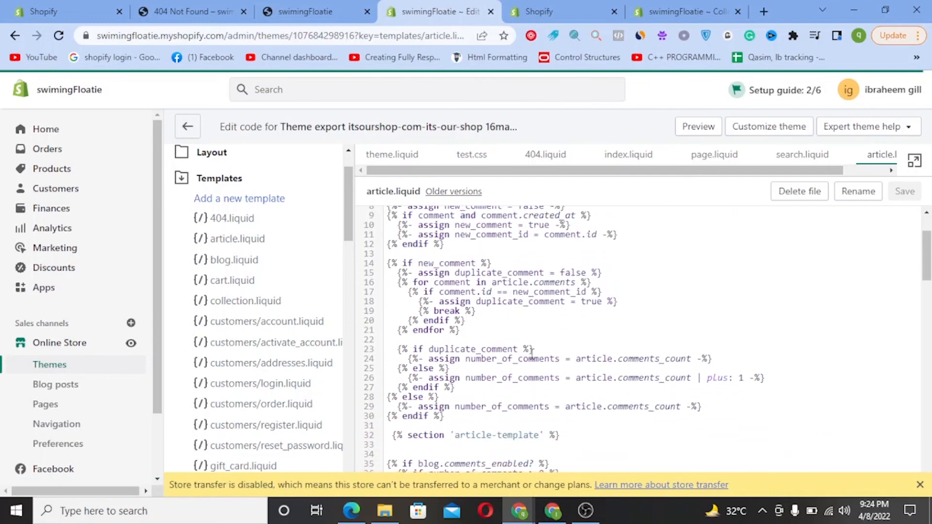
pyautogui.scroll(-2, 532, 354)
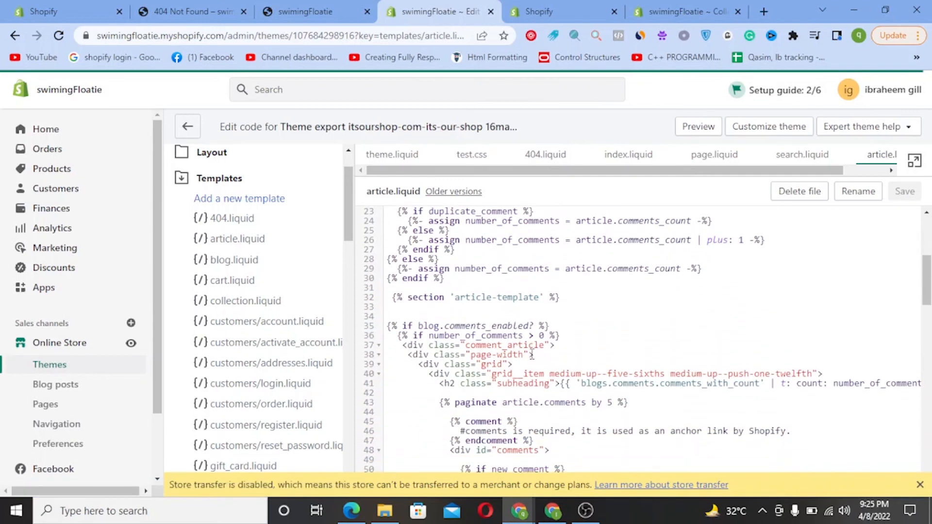
pyautogui.scroll(-7, 532, 354)
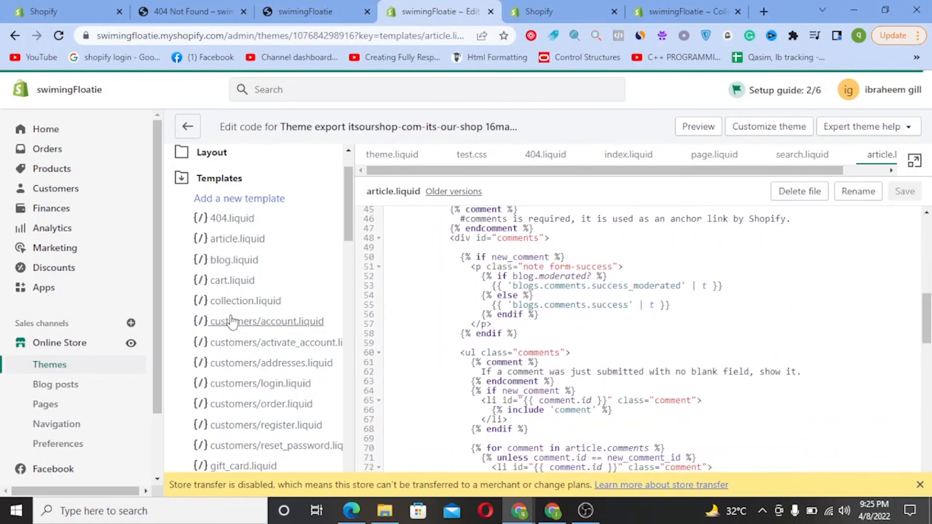
# Open blog.liquid from the Templates folder and browse the Sections folder for the section files that templates reference
pyautogui.click(225, 261)
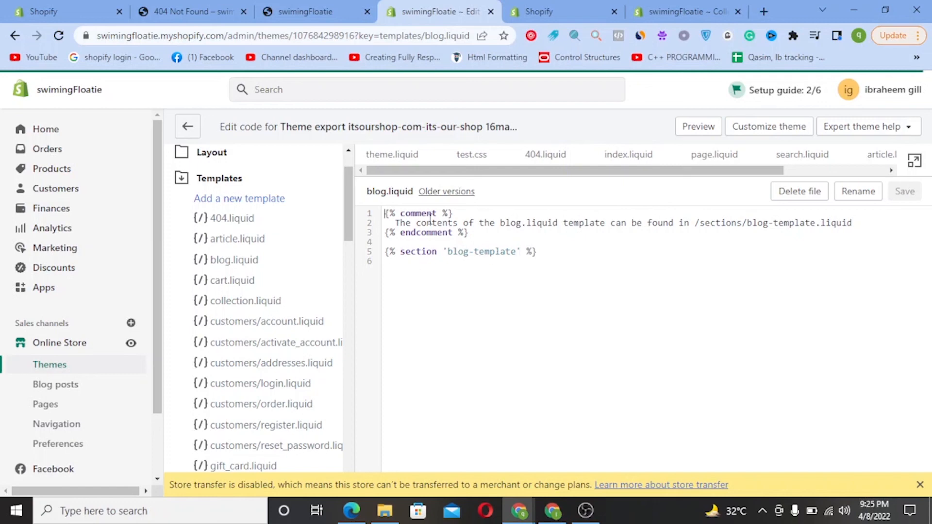
pyautogui.scroll(-10, 204, 384)
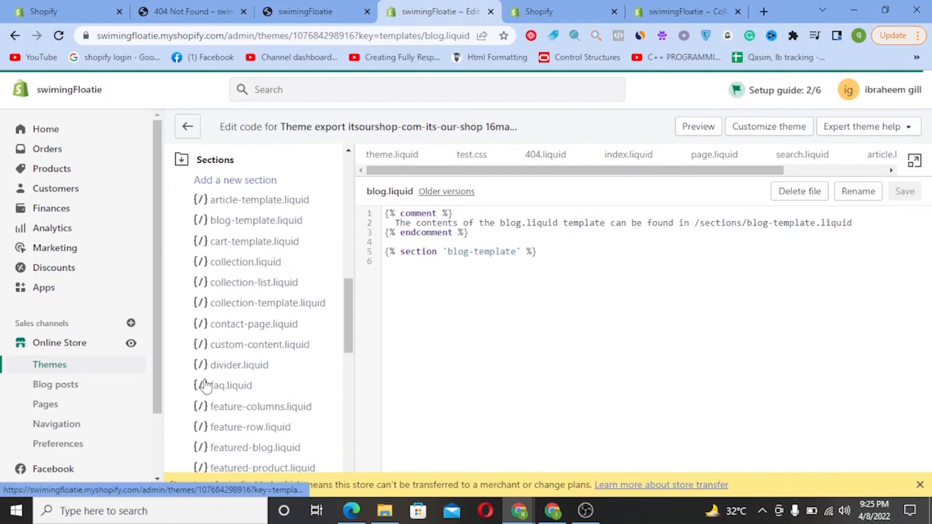
pyautogui.scroll(-2, 205, 386)
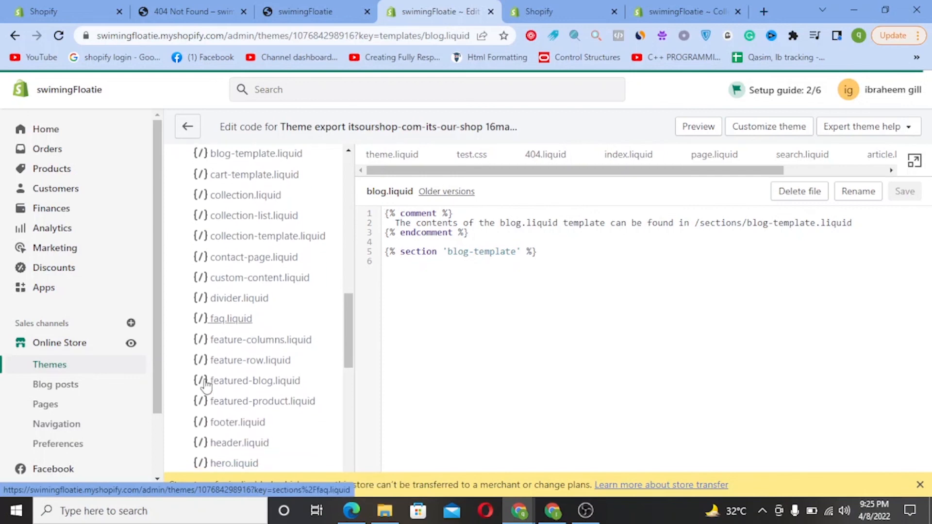
pyautogui.scroll(-1, 206, 386)
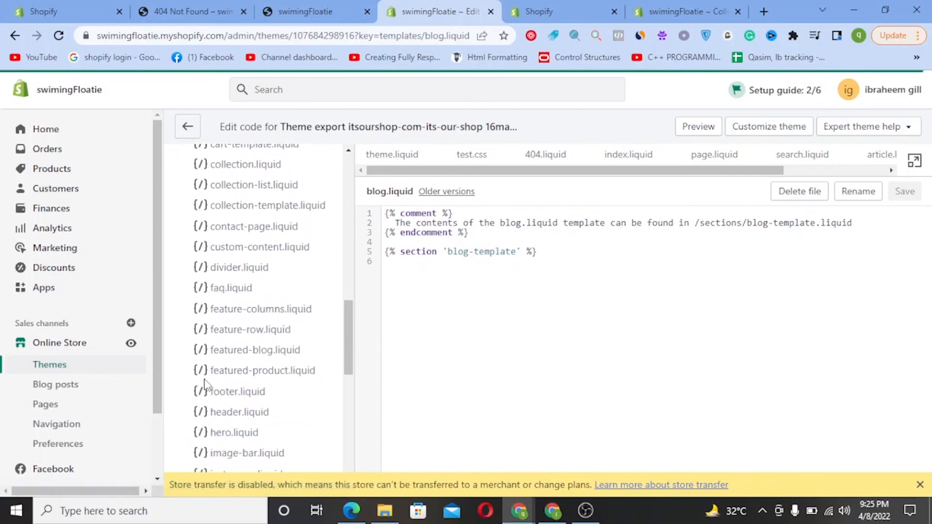
pyautogui.scroll(-5, 272, 362)
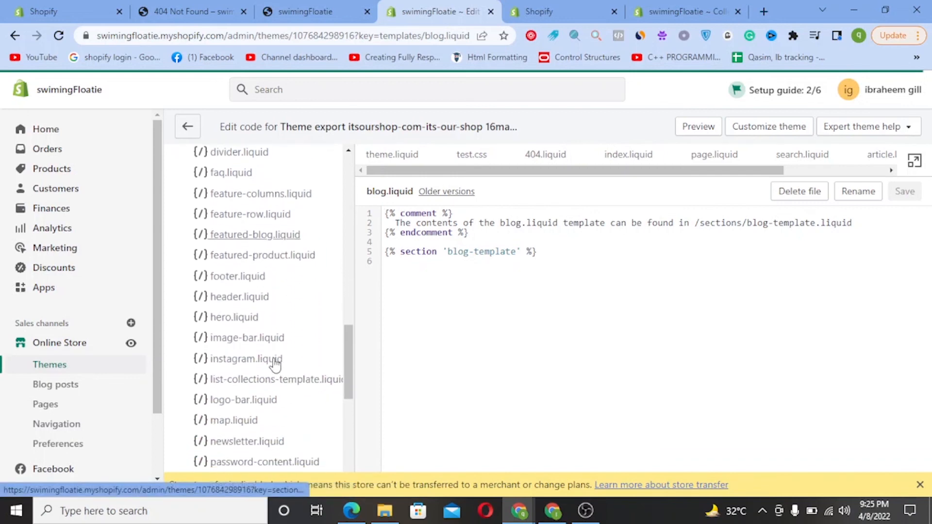
pyautogui.scroll(-5, 275, 367)
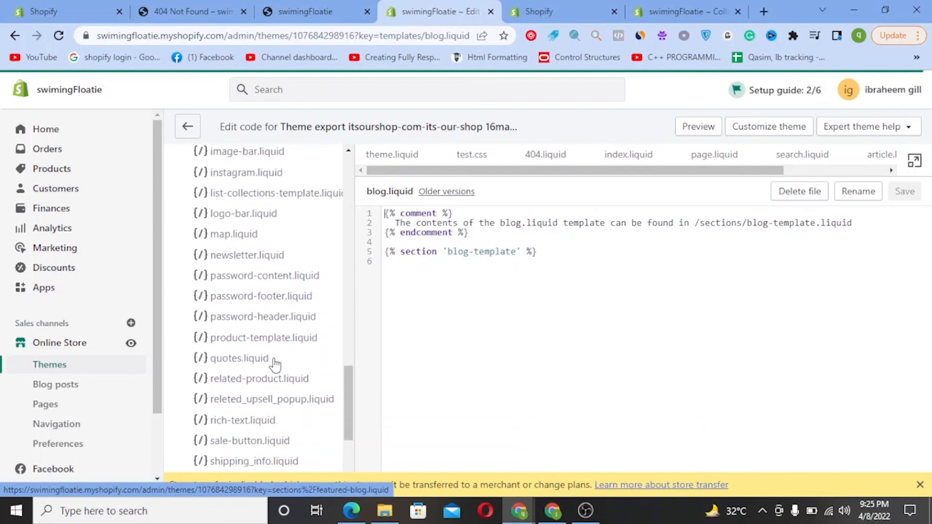
pyautogui.scroll(4, 275, 366)
pyautogui.scroll(4, 276, 366)
pyautogui.scroll(5, 275, 366)
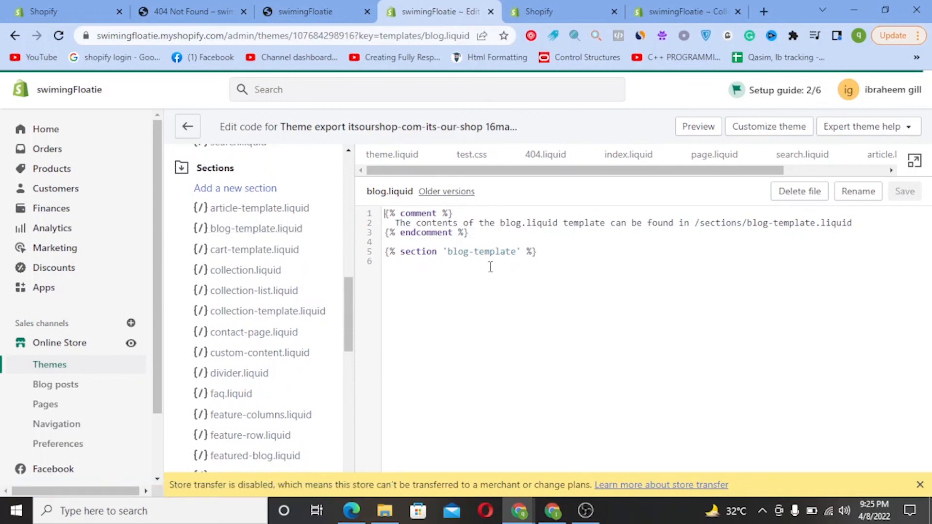
# Inspect the blog-template reference in blog.liquid, then open blog-template.liquid from the Sections folder and read its code
pyautogui.click(482, 251)
pyautogui.click(525, 252)
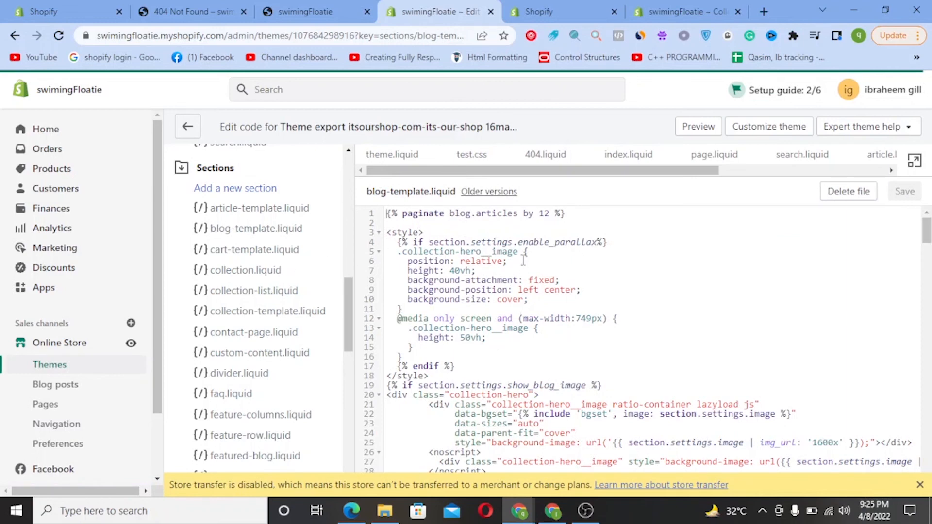
pyautogui.scroll(-5, 523, 261)
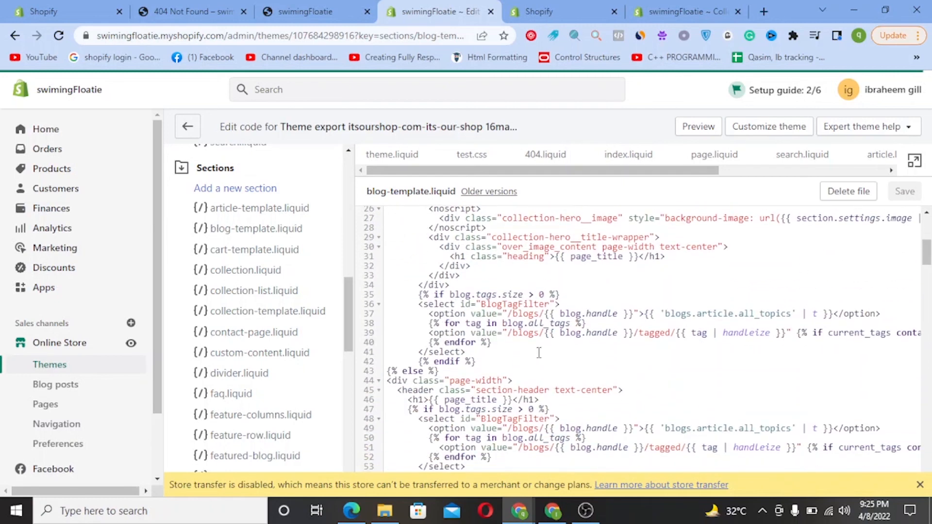
pyautogui.scroll(-6, 539, 353)
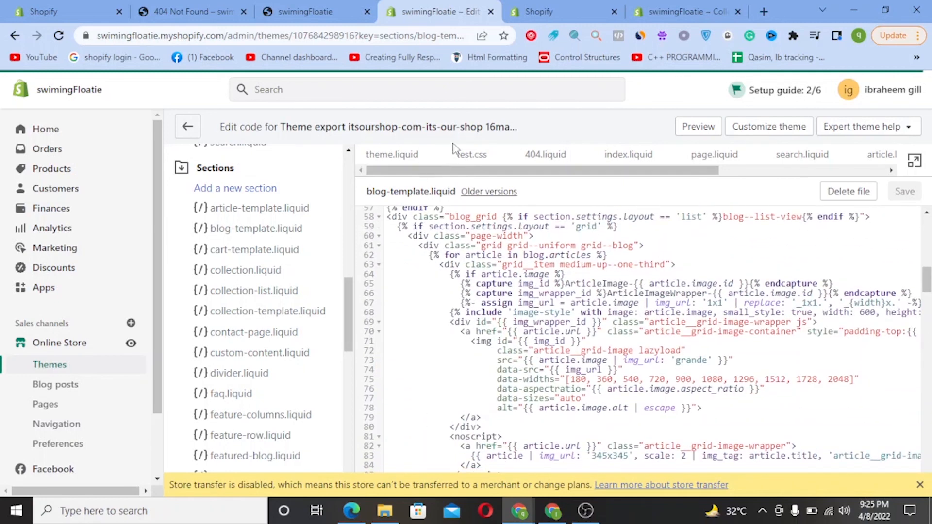
# Close theme.liquid, test.css, 404.liquid, index.liquid, page.liquid, search.liquid, article.liquid and blog.liquid in the code editor, keeping only blog-template.liquid open
pyautogui.click(429, 156)
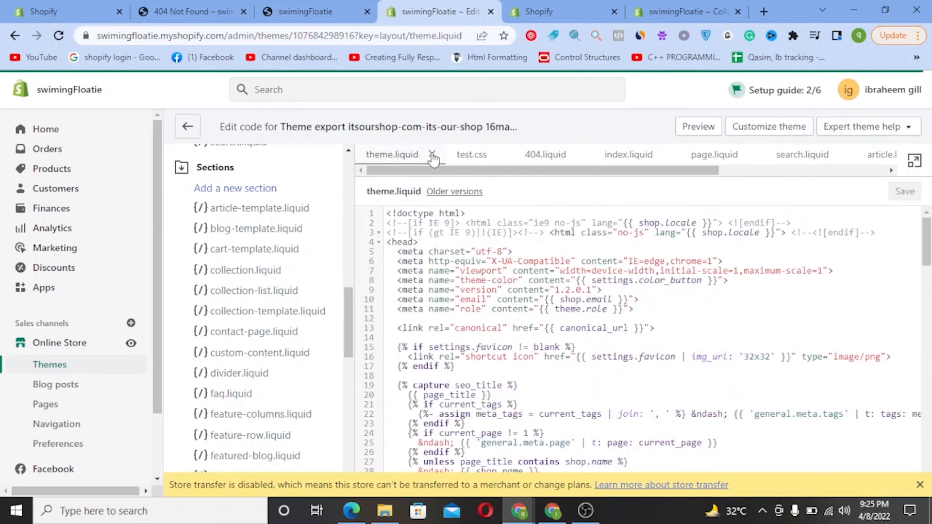
pyautogui.click(432, 154)
pyautogui.click(434, 156)
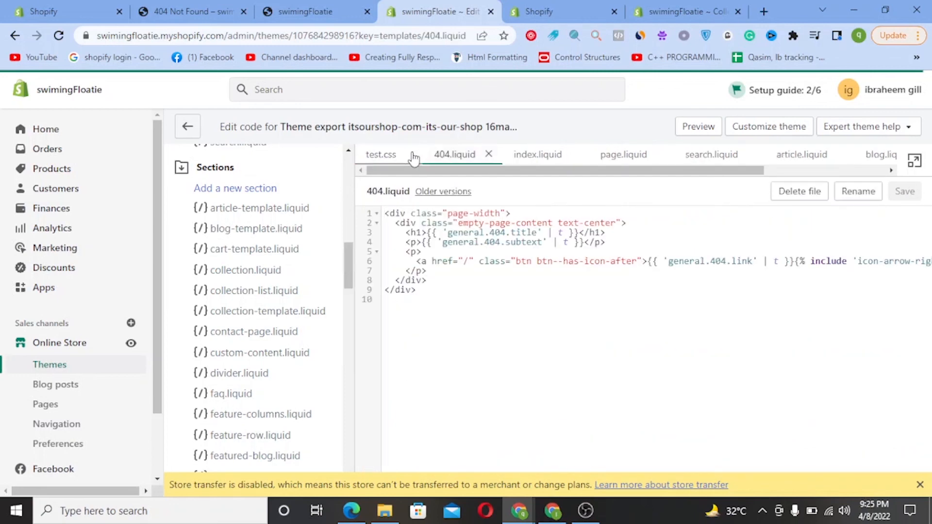
pyautogui.click(413, 157)
pyautogui.doubleClick(411, 155)
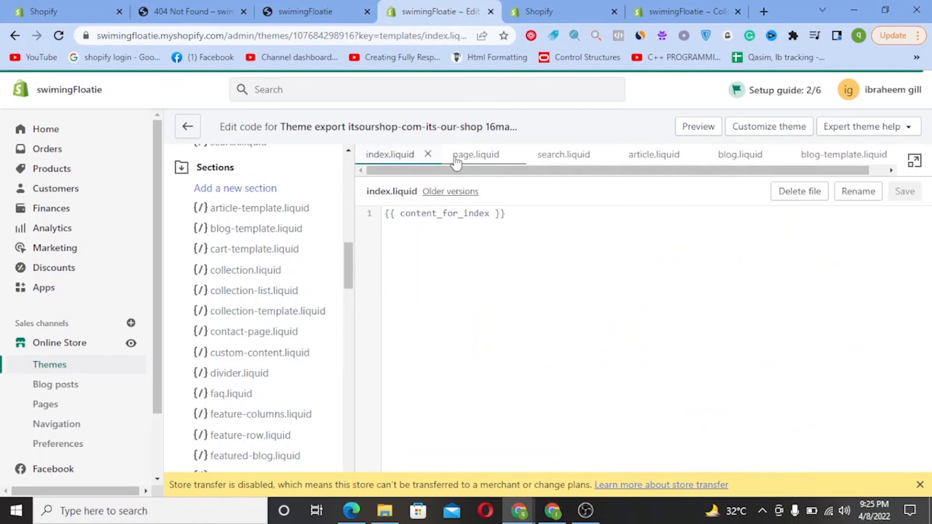
pyautogui.click(429, 155)
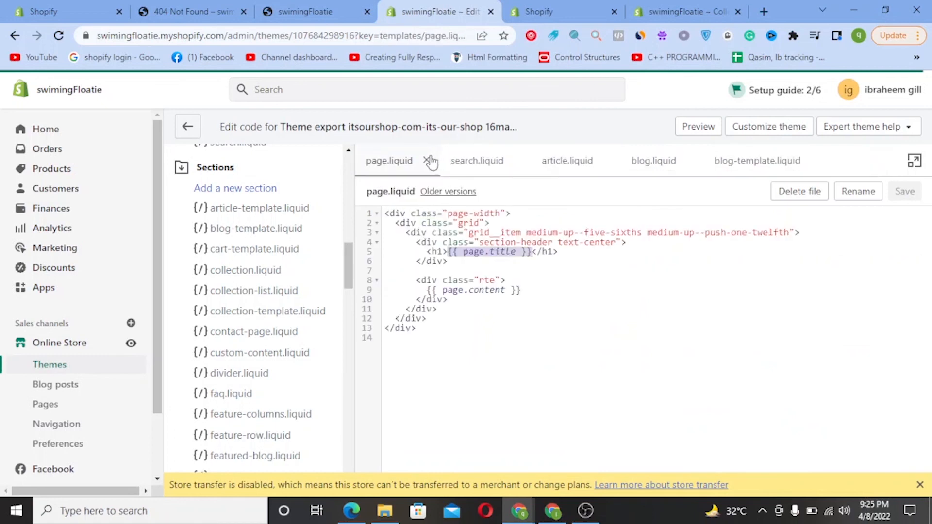
pyautogui.click(429, 160)
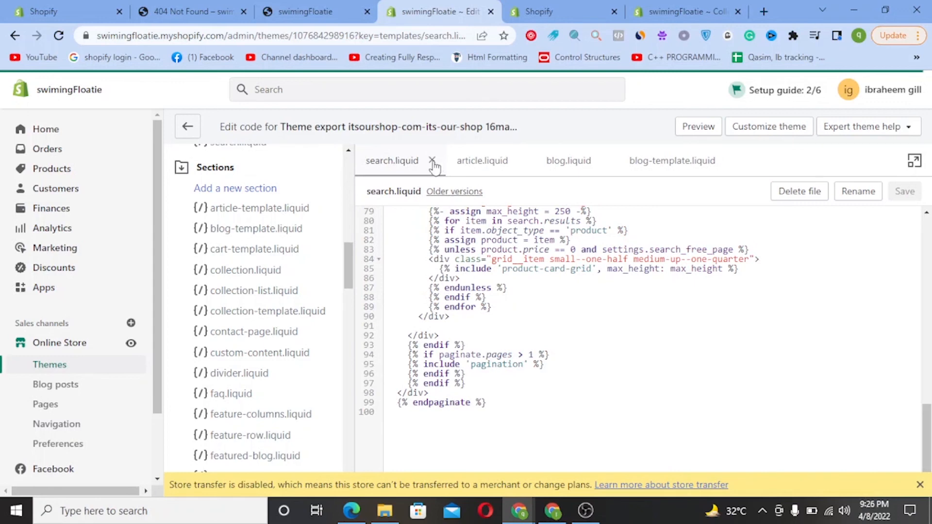
pyautogui.click(431, 162)
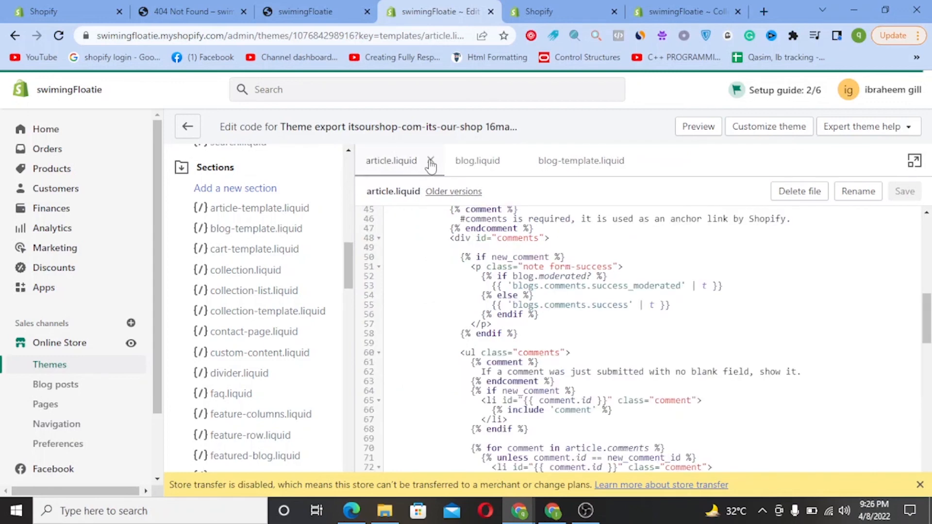
pyautogui.click(430, 161)
pyautogui.click(425, 161)
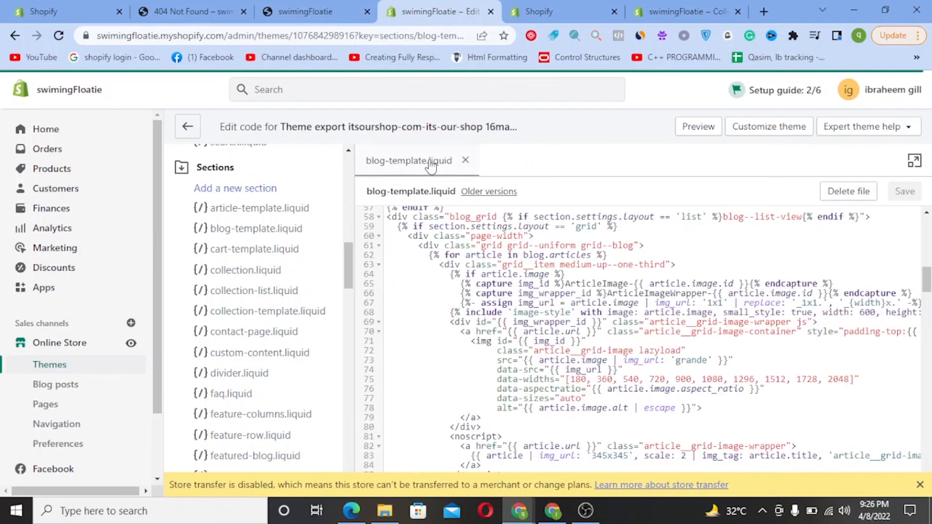